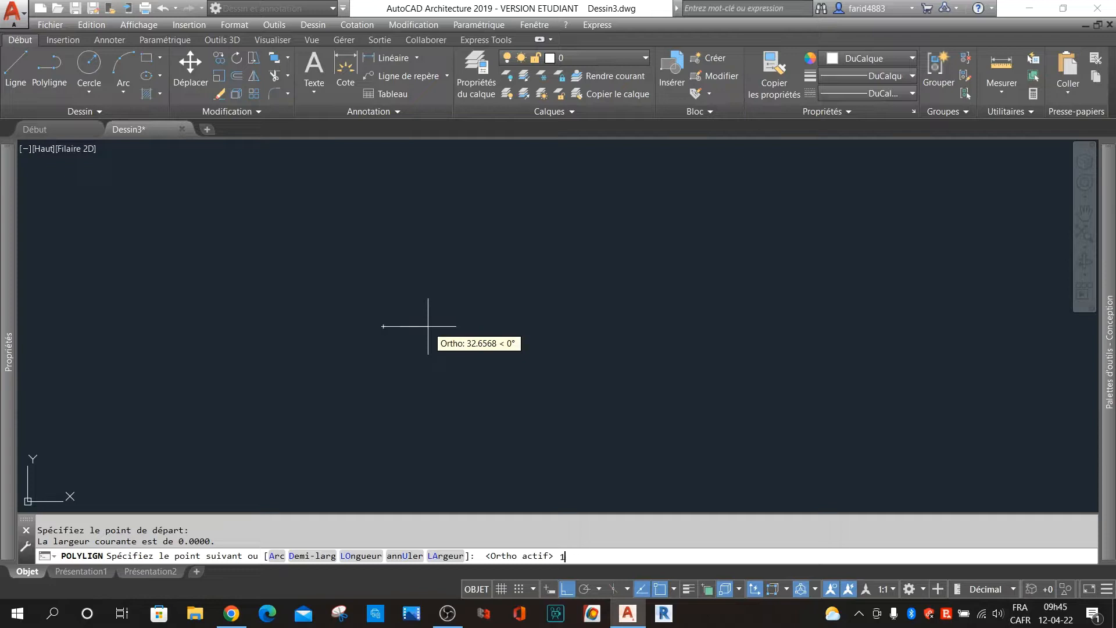
Finish the horizontal polyline with a single segment 1 unit long.
key("Return")
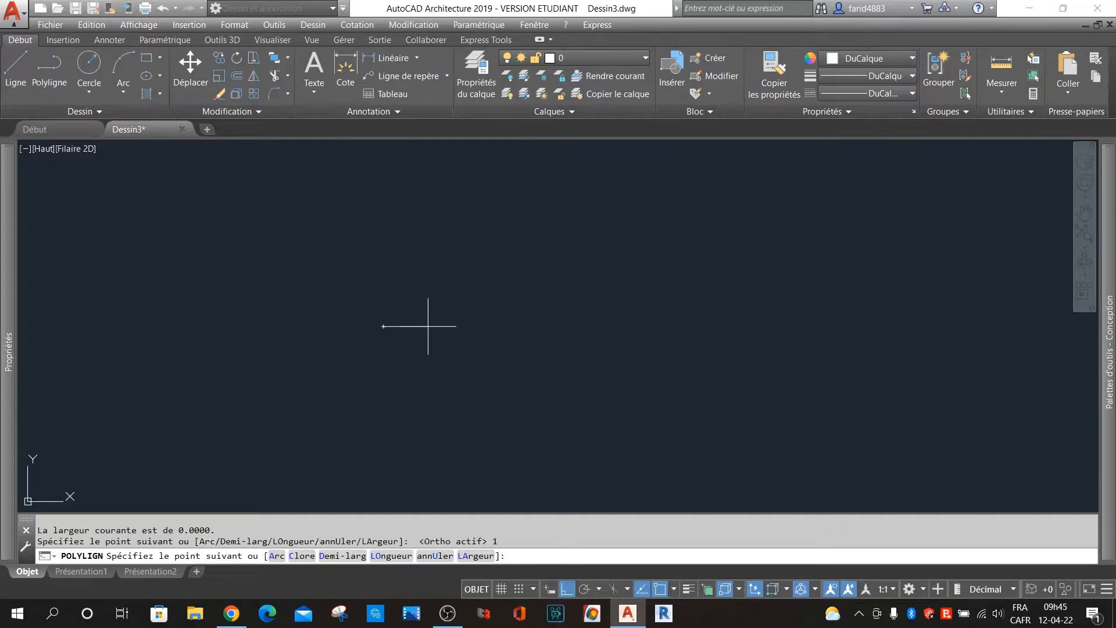
key("Return")
middle_click(343, 322)
middle_click(343, 322)
scroll(485, 311, "down", 3)
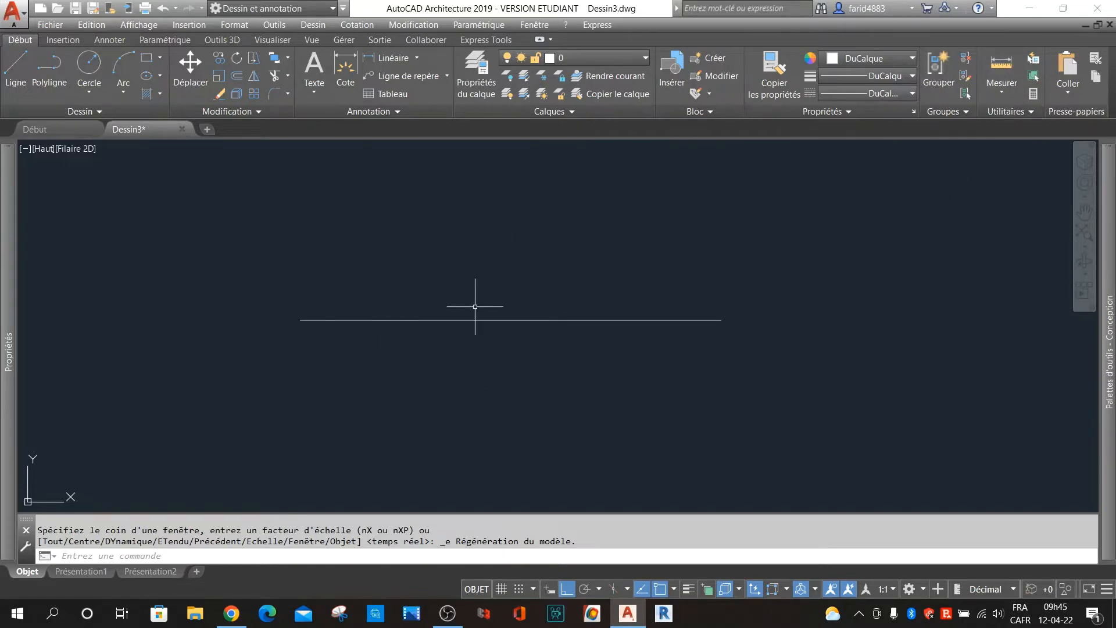
Check the drawing units settings, leaving them as they are.
type("UI")
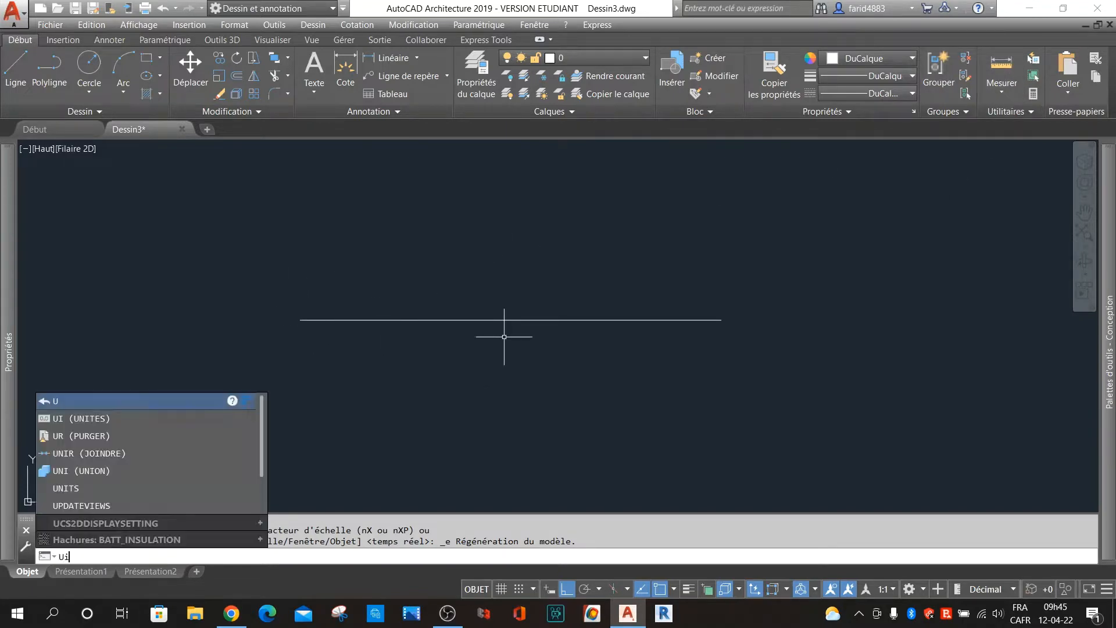
key("Return")
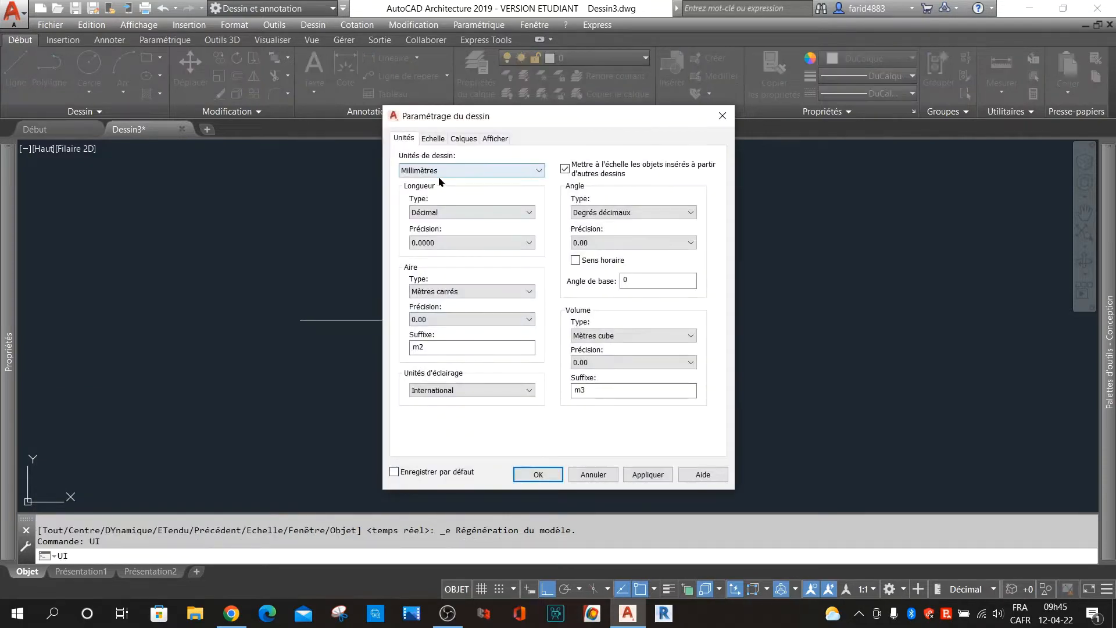
left_click(593, 474)
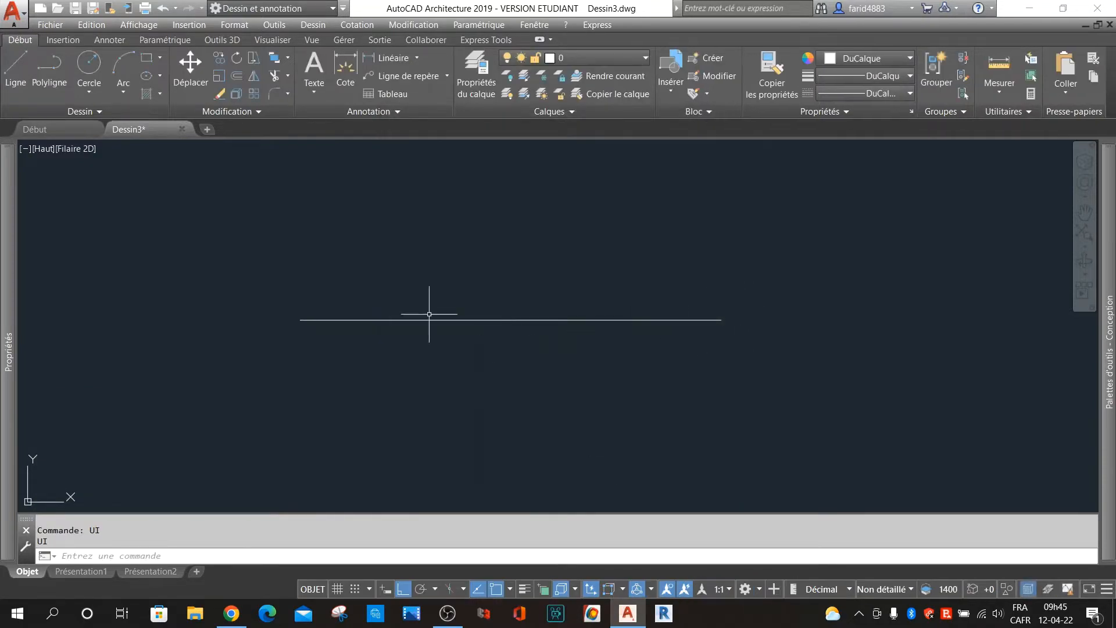
left_click(50, 69)
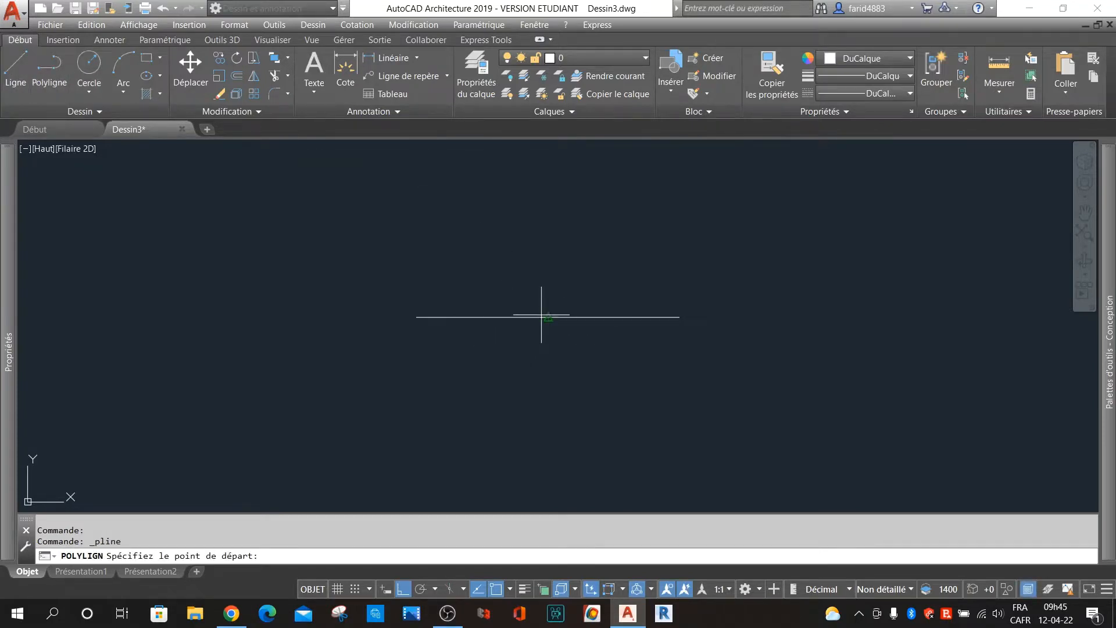
key("Escape")
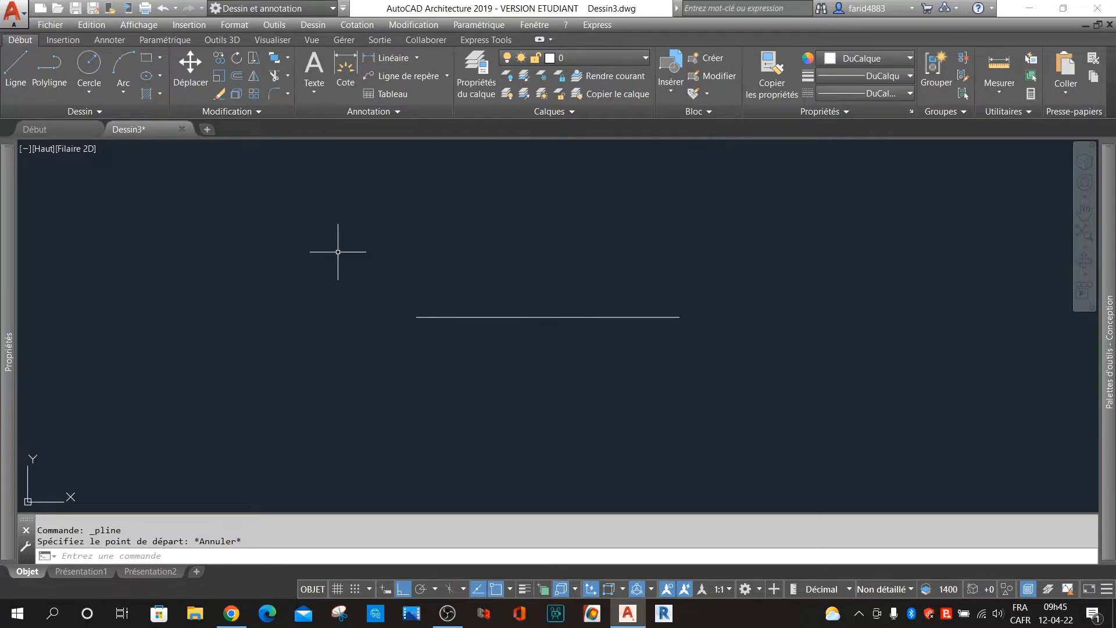
Divide the horizontal polyline into 3 equal segments with the Divide command.
type("d")
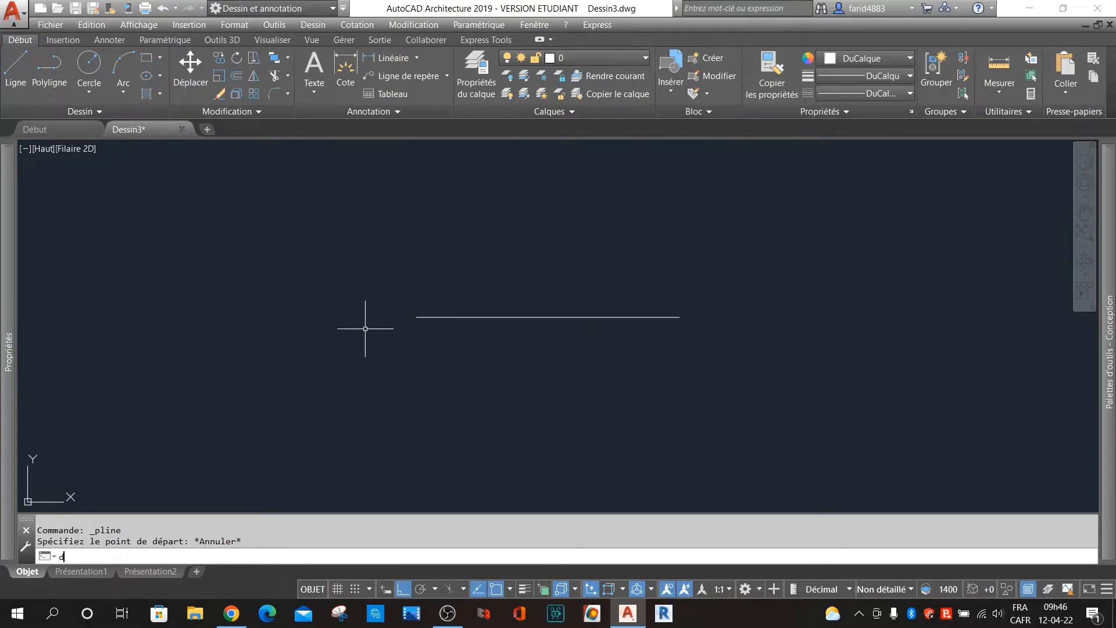
type("iv")
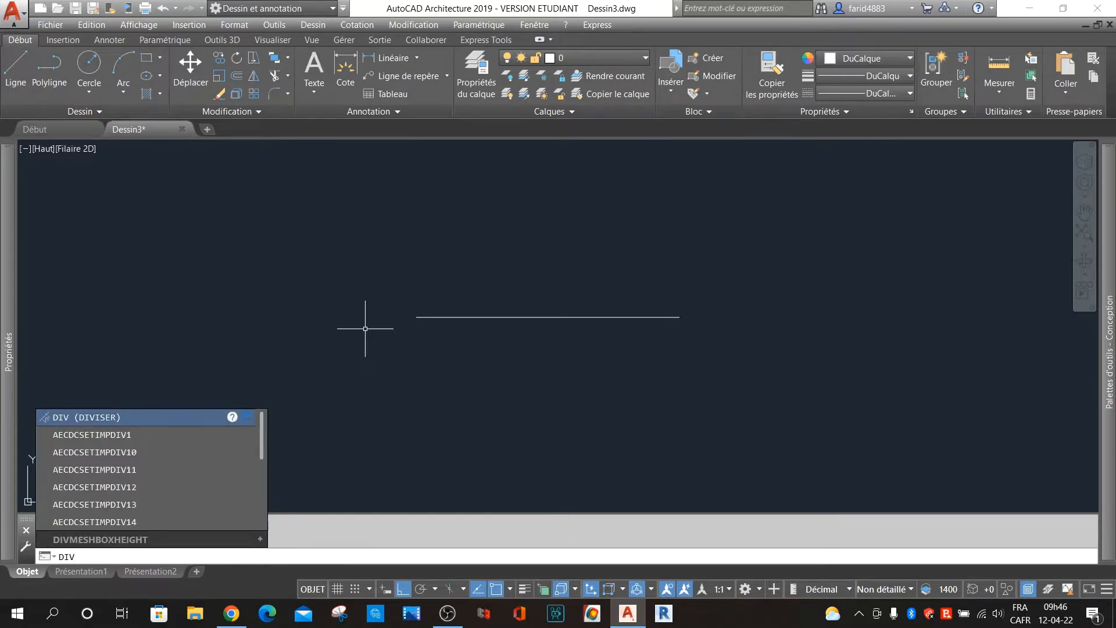
key("Return")
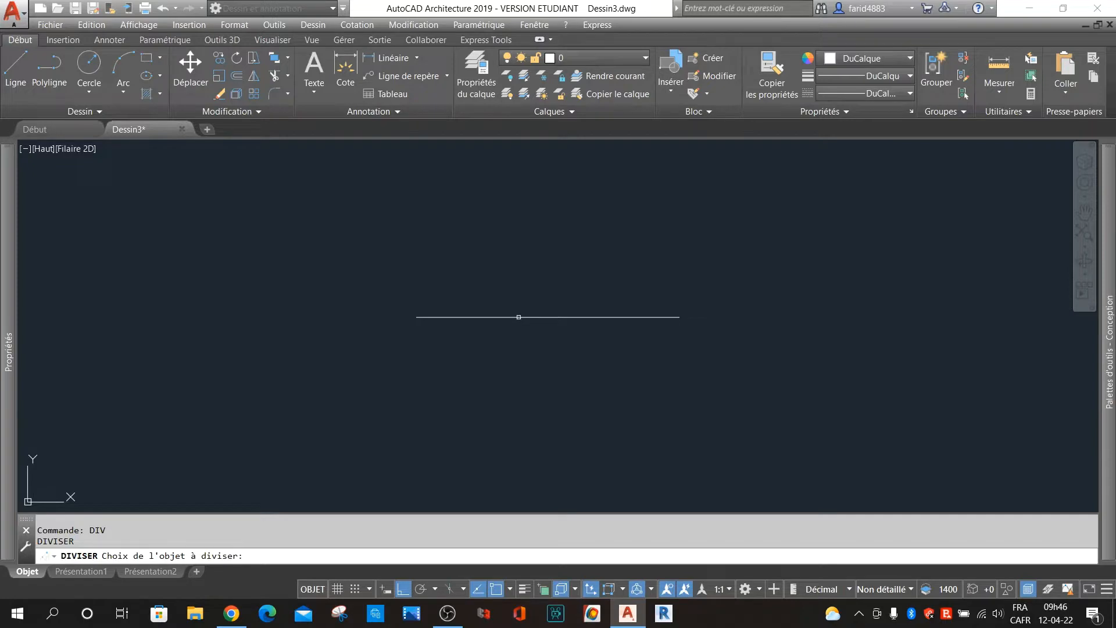
left_click(519, 317)
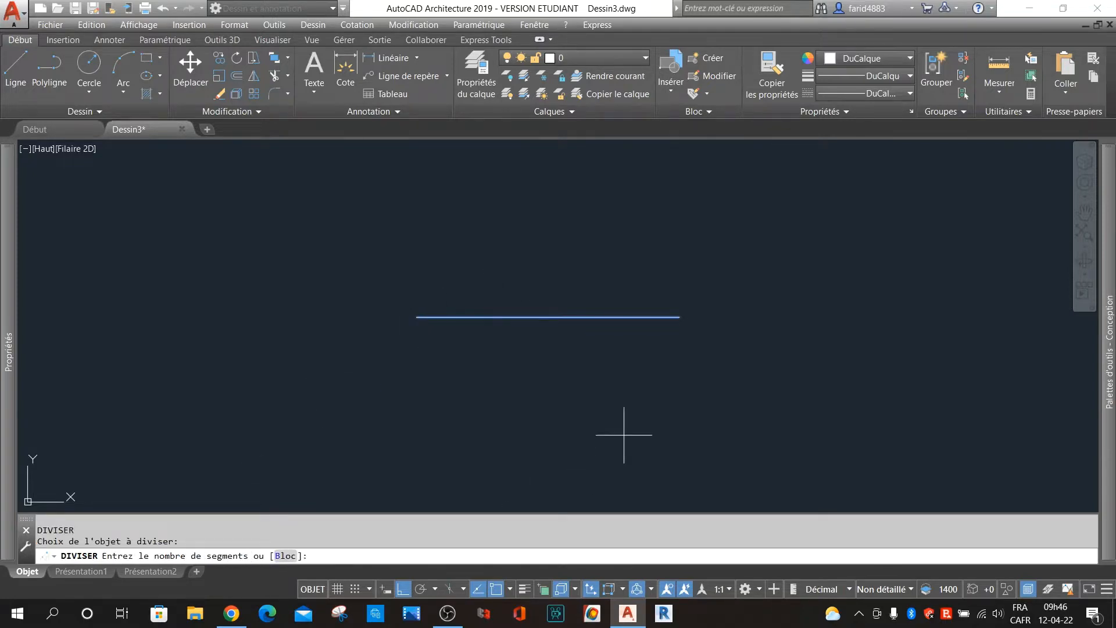
key("Return")
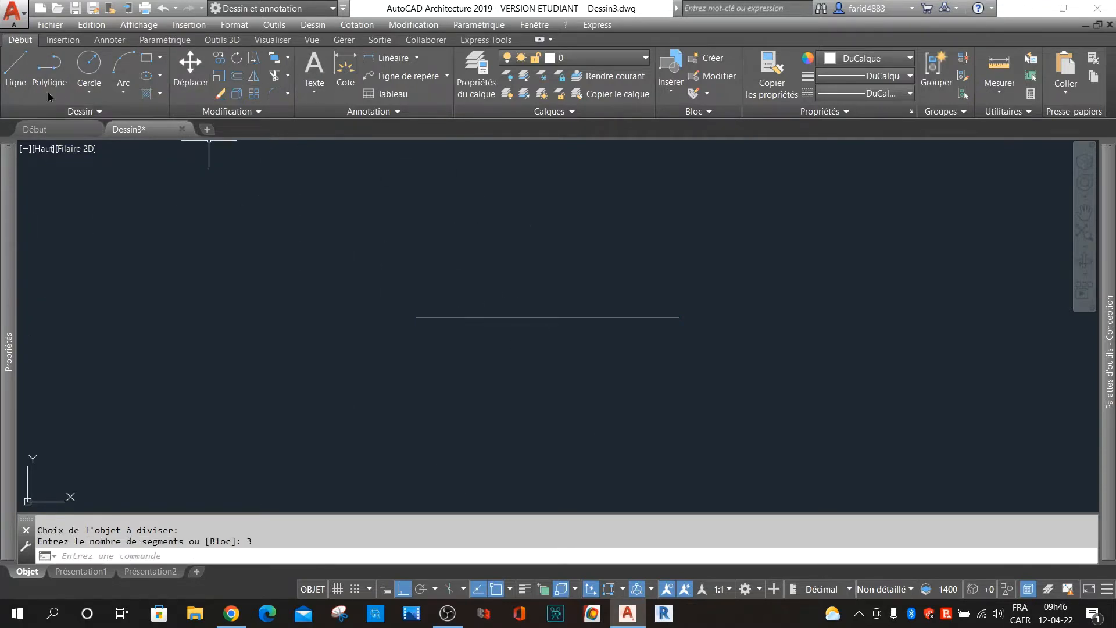
Check where the division points lie on the horizontal line by selecting them, and clear the selection.
left_click(472, 258)
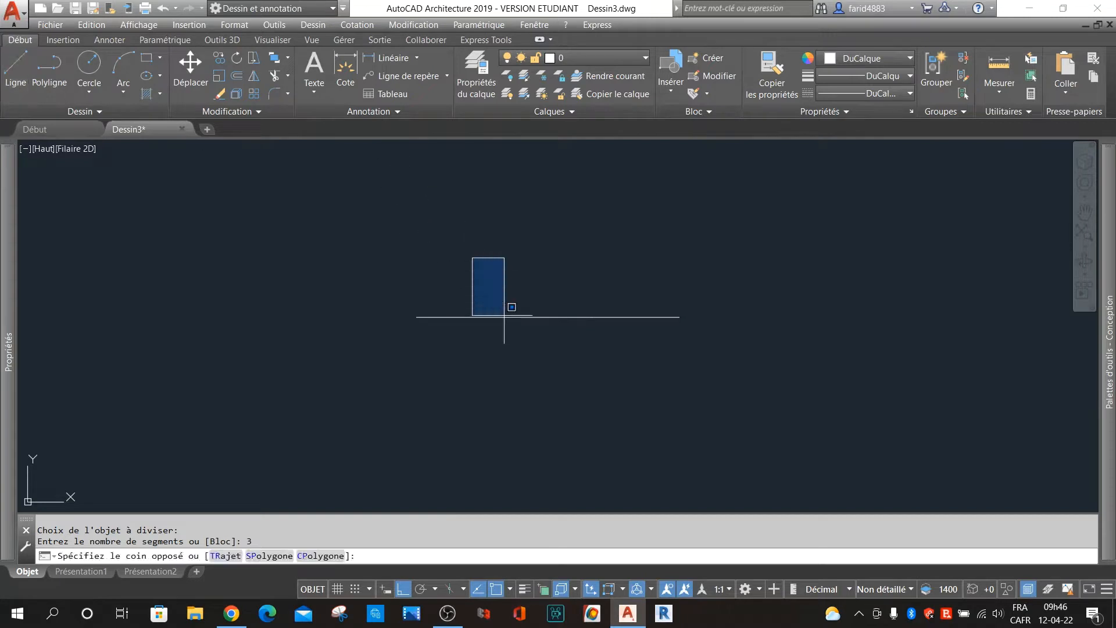
left_click(655, 371)
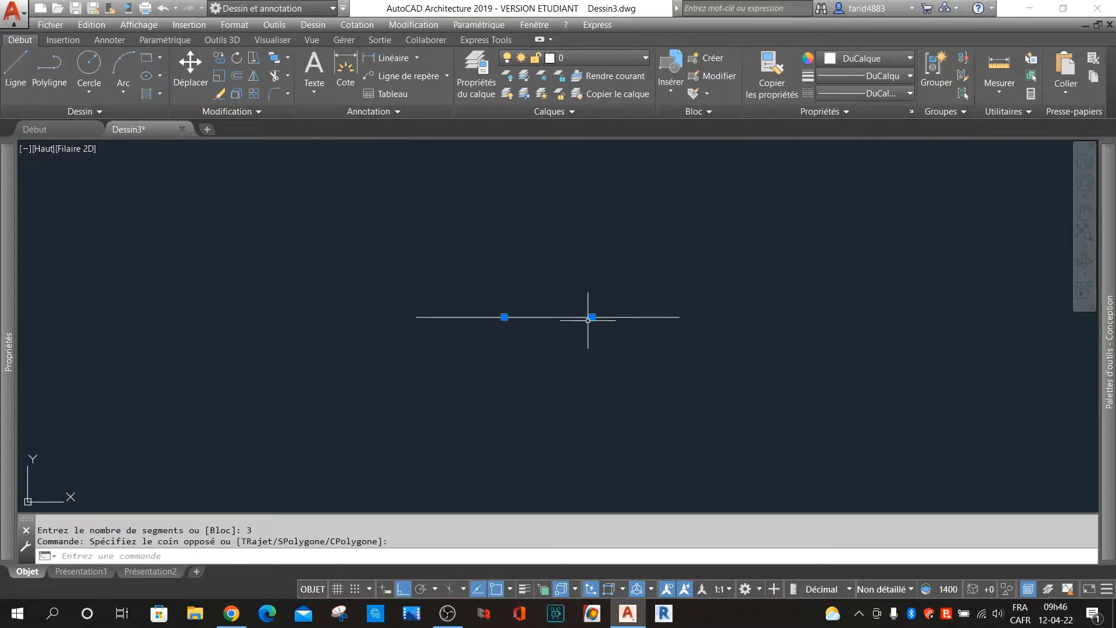
key("Escape")
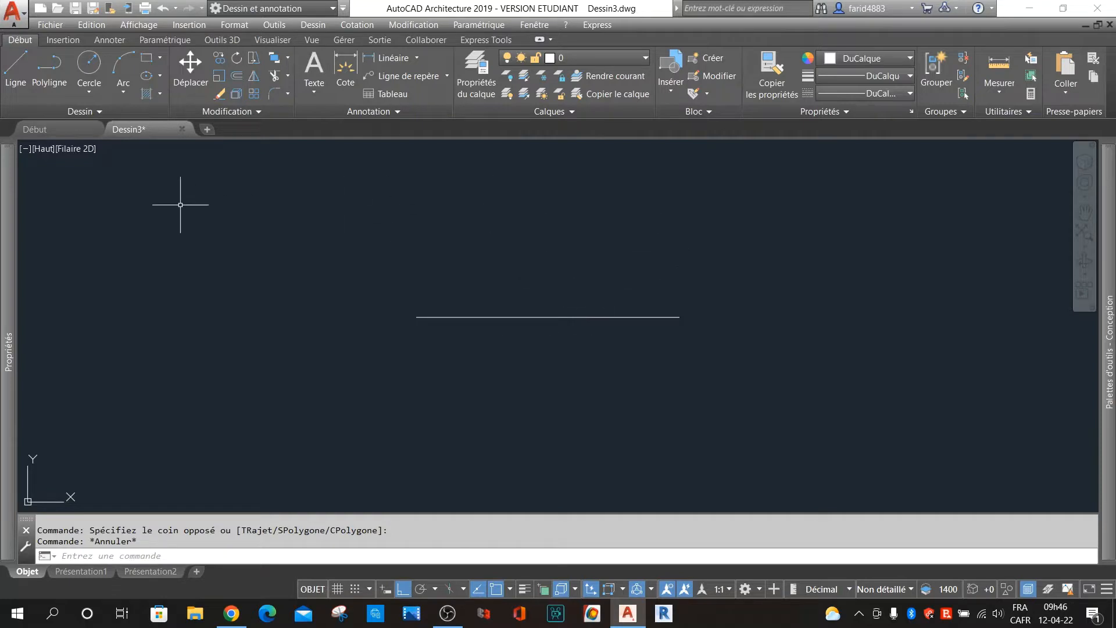
Draw a vertical line 0.5 units long downward from the first division point of the horizontal line.
left_click(16, 70)
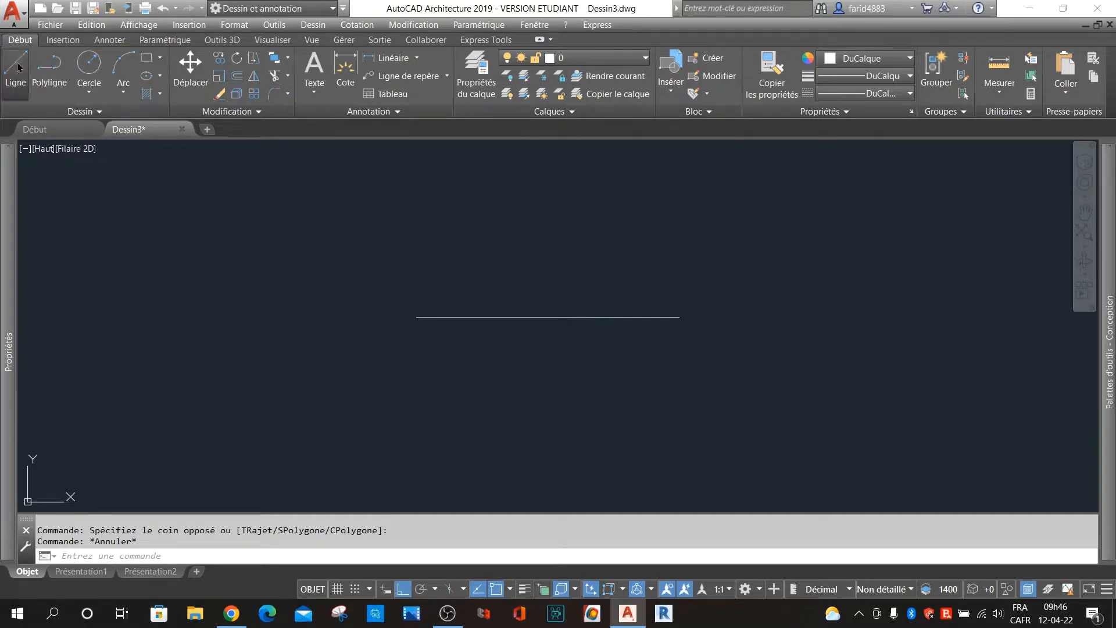
left_click(505, 317)
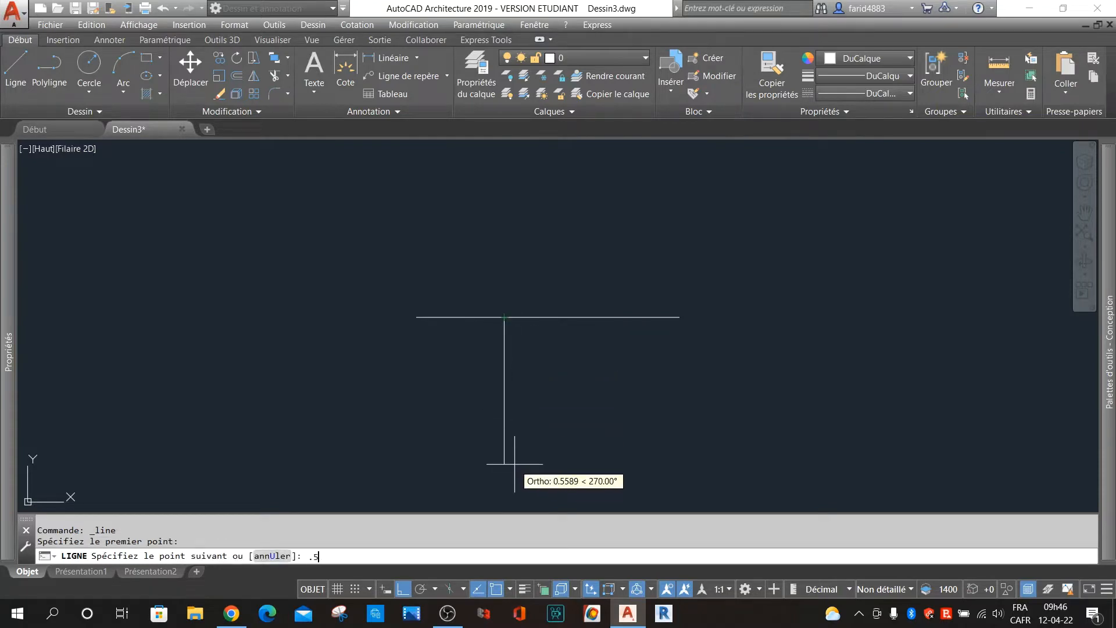
type(".5")
key("Return")
key("Return")
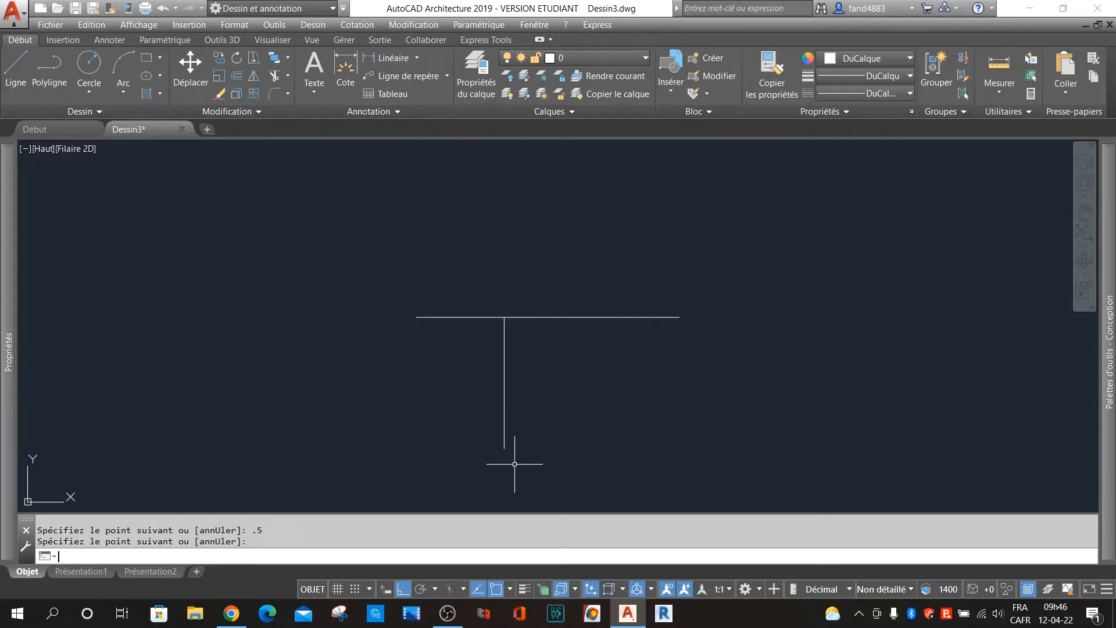
Draw a vertical line 0.5 units long upward from the second division point of the horizontal line.
key("Return")
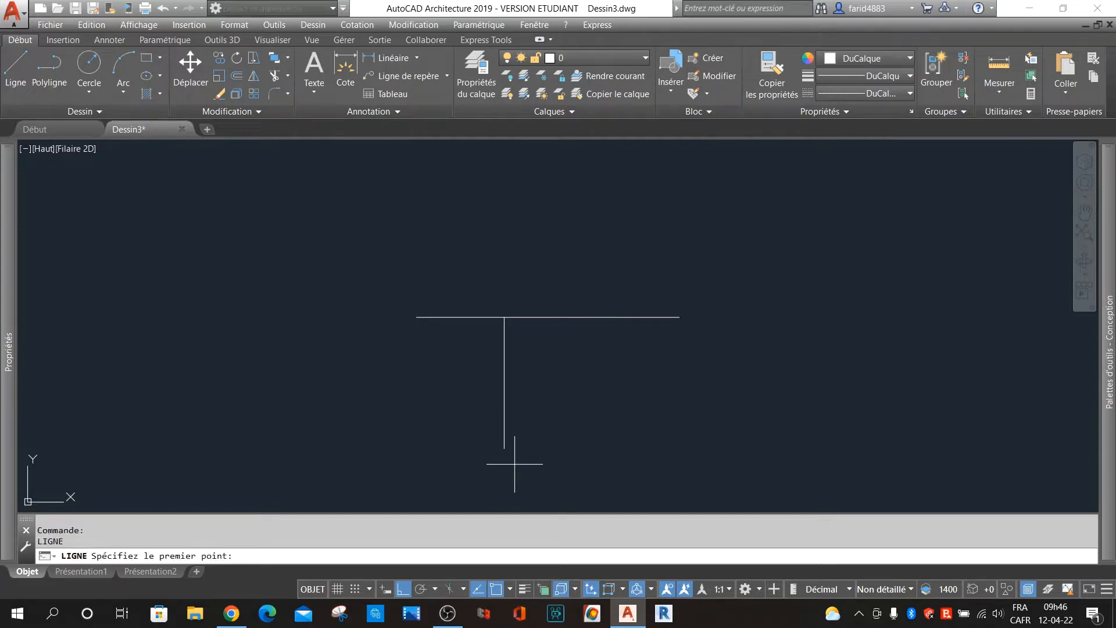
left_click(591, 316)
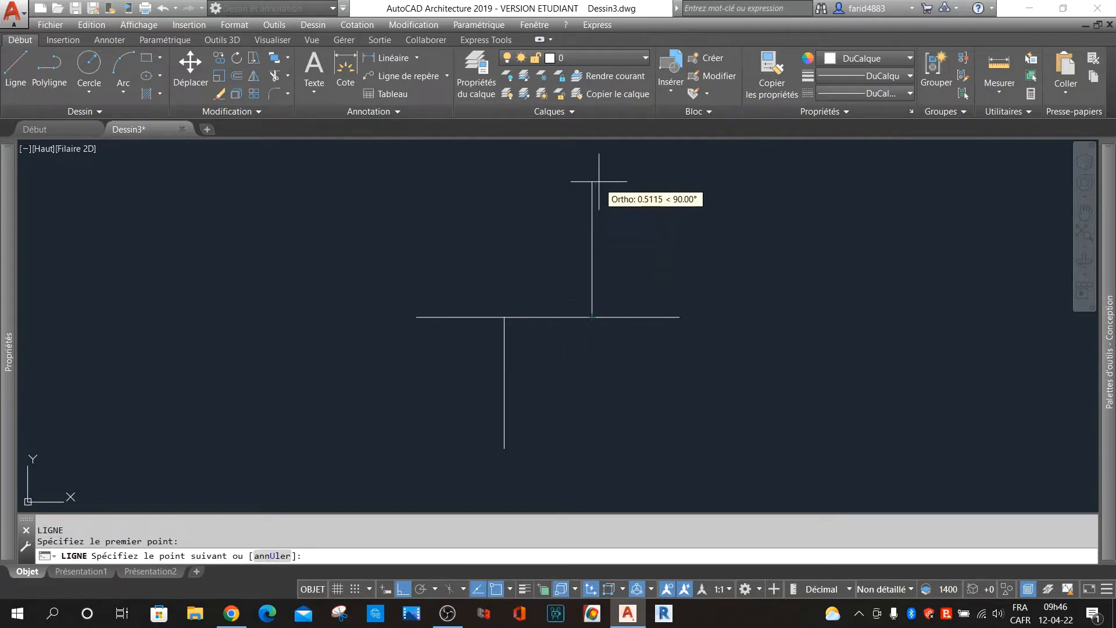
key("Return")
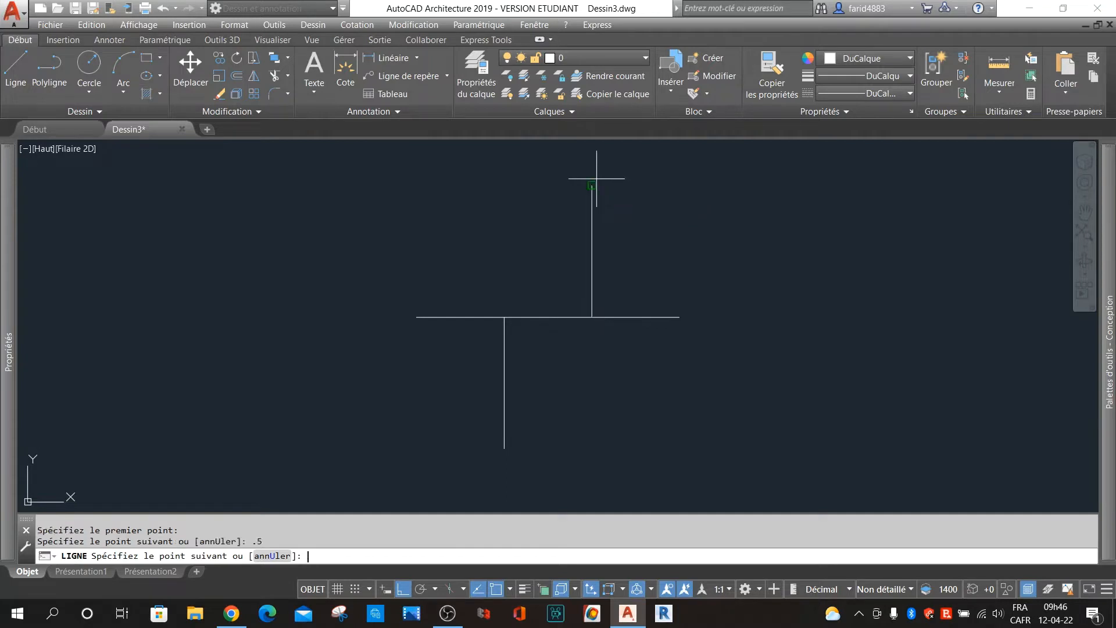
key("Return")
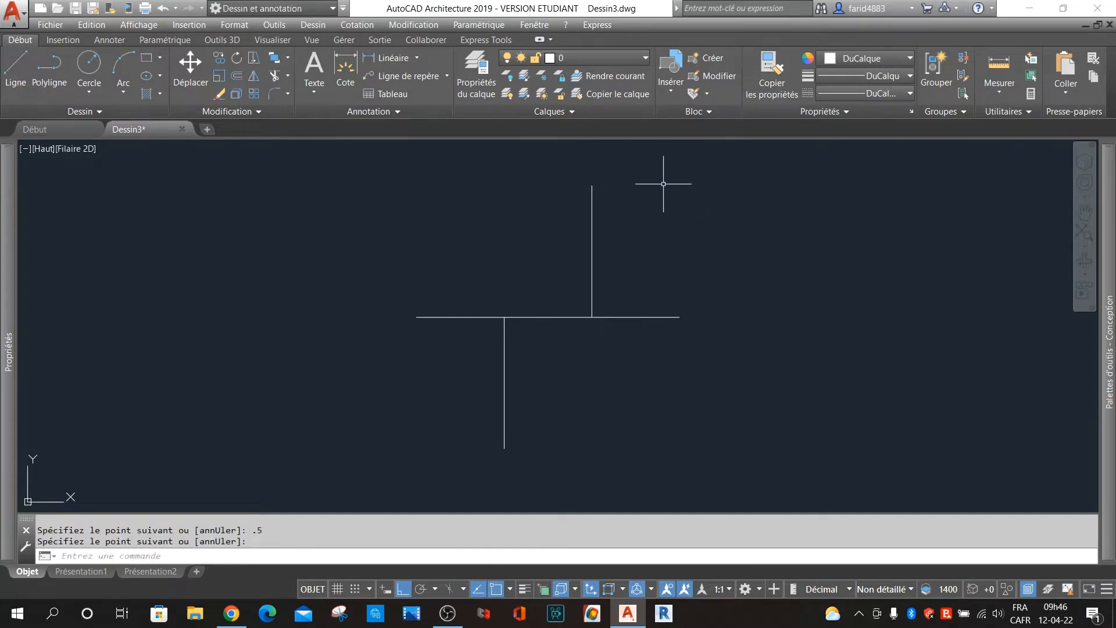
Inspect the division point at the foot of the upper vertical line by selecting it, and clear the selection.
left_click(588, 314)
left_click(612, 345)
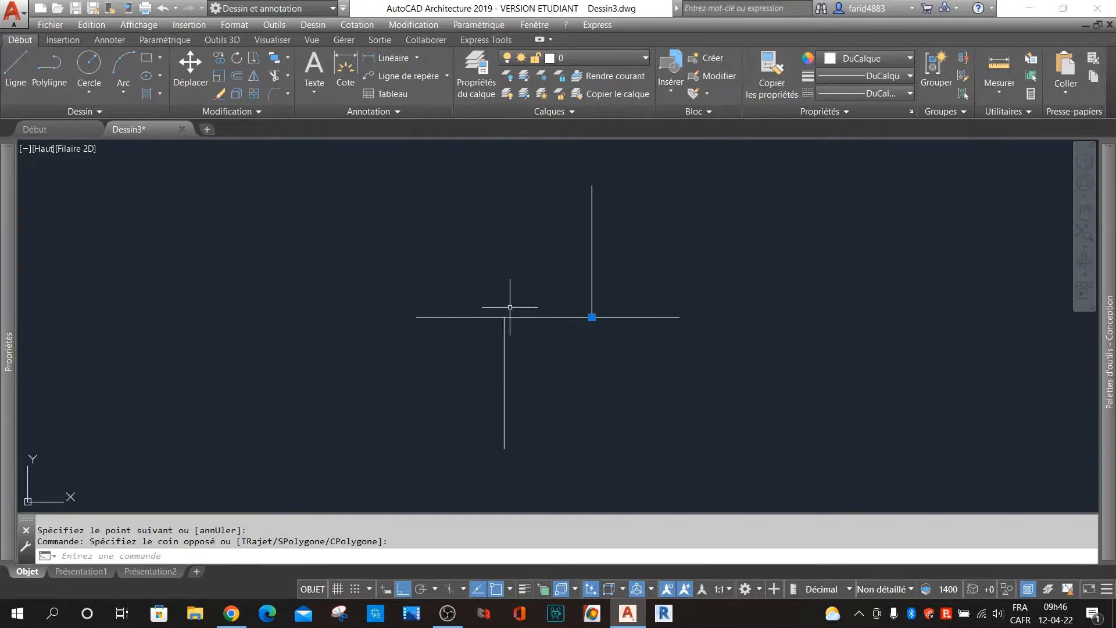
key("Escape")
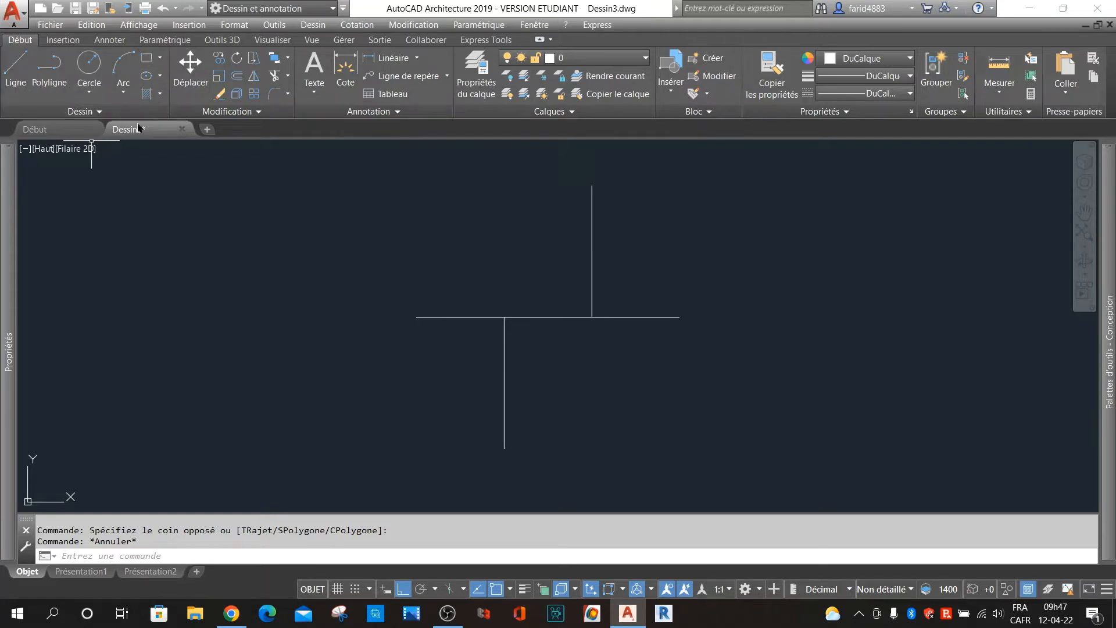
Draw a fit-point spline from the horizontal line's left end through the lower and upper vertical line ends to its right end.
left_click(100, 112)
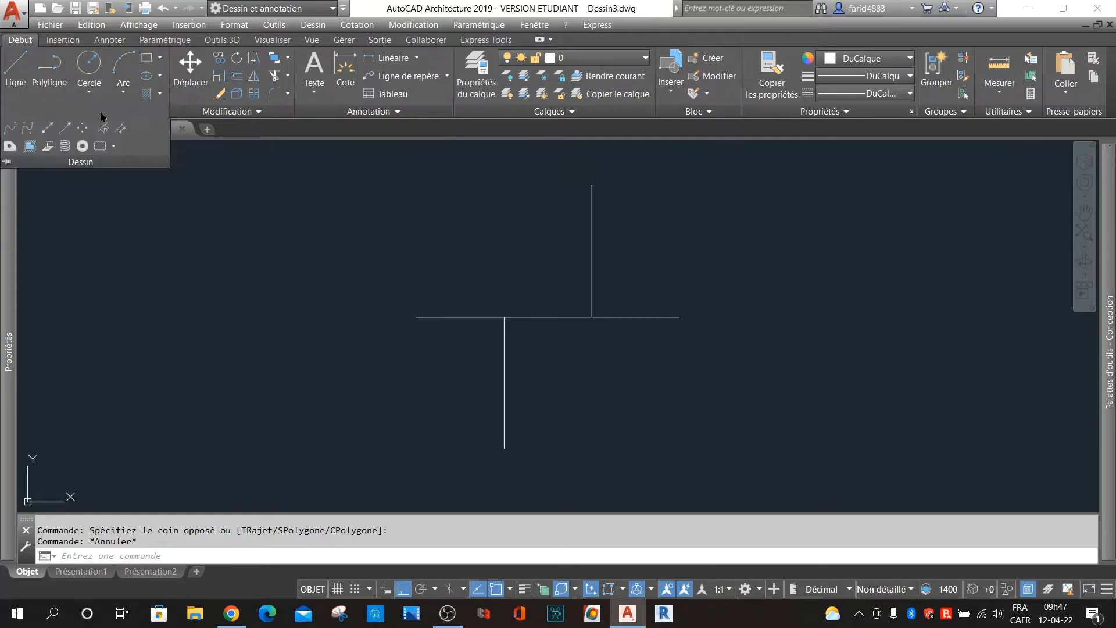
left_click(11, 129)
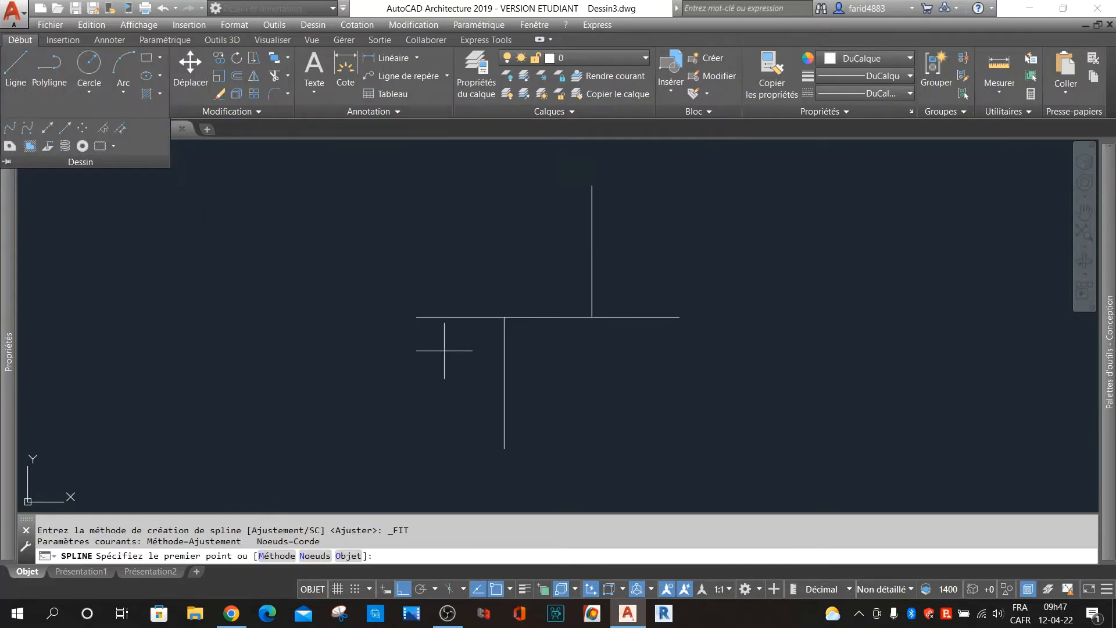
left_click(417, 317)
left_click(504, 448)
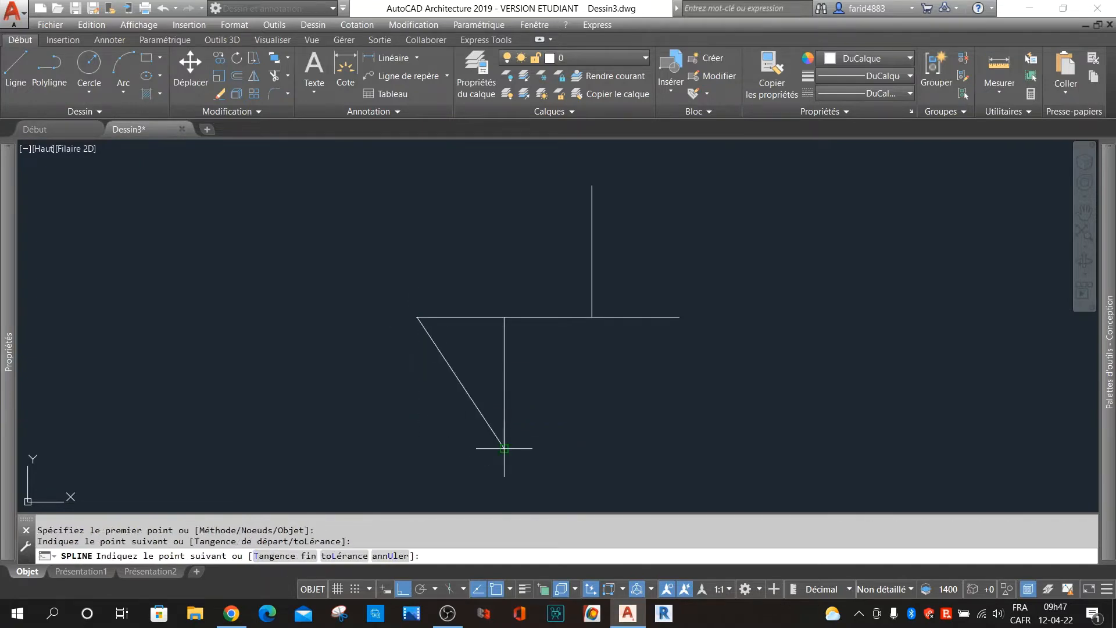
left_click(592, 184)
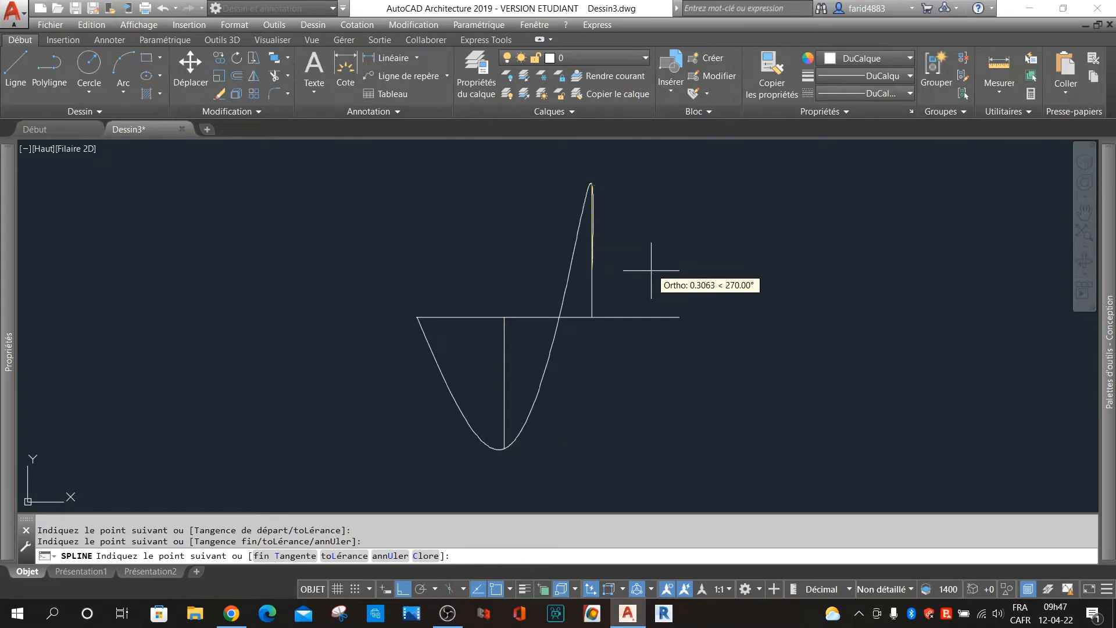
left_click(680, 316)
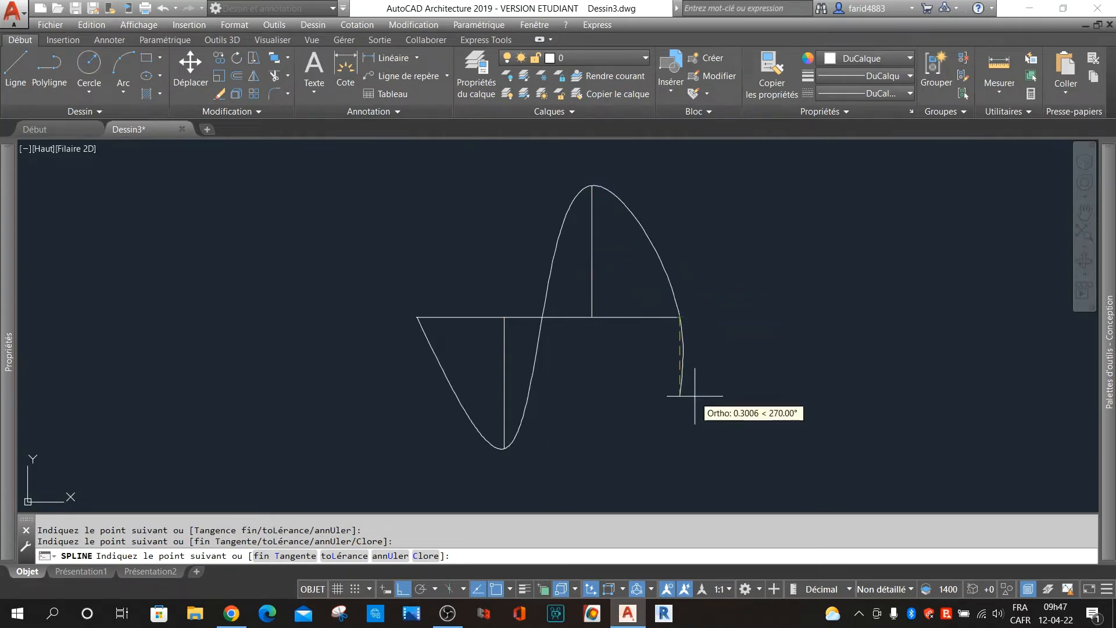
key("Return")
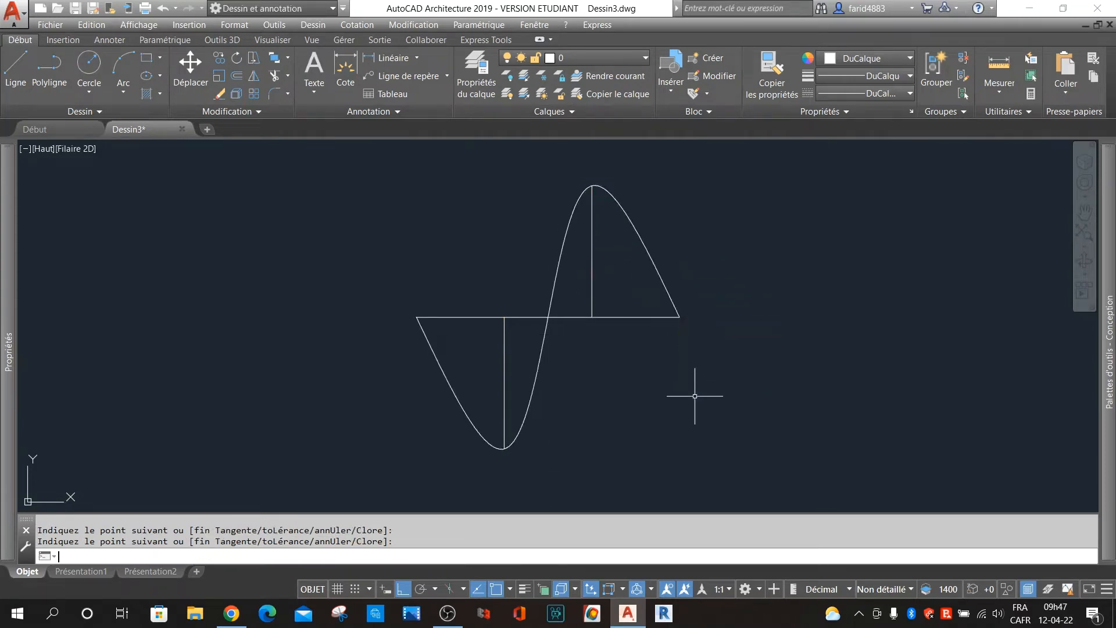
Delete the horizontal line, both vertical construction lines and the two division points, keeping only the spline.
left_click(618, 289)
left_click(581, 353)
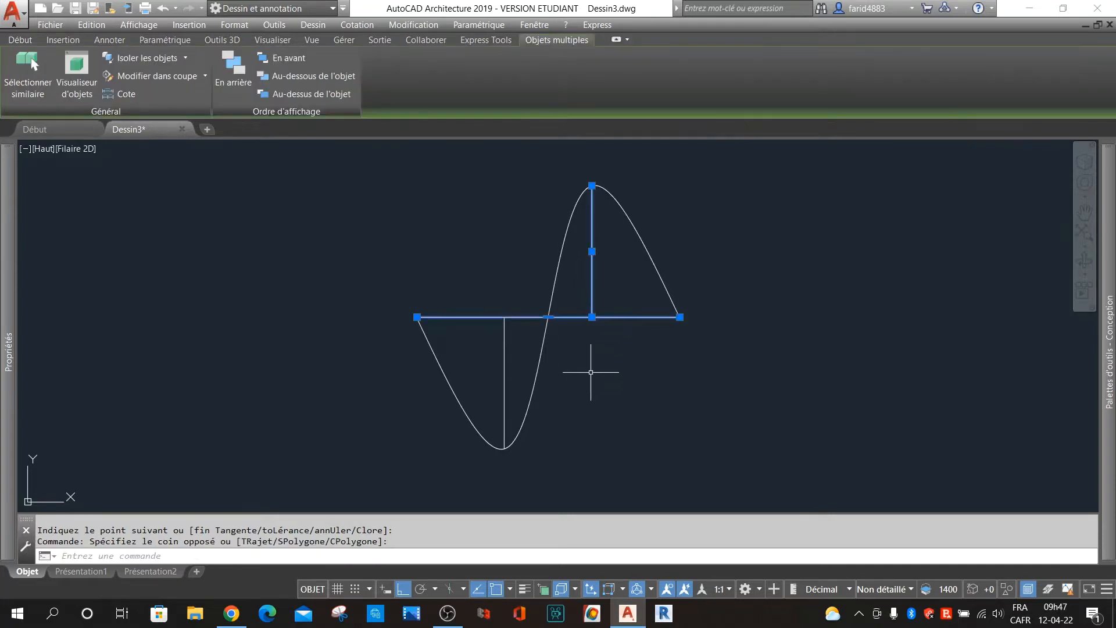
key("Delete")
left_click(522, 300)
left_click(485, 357)
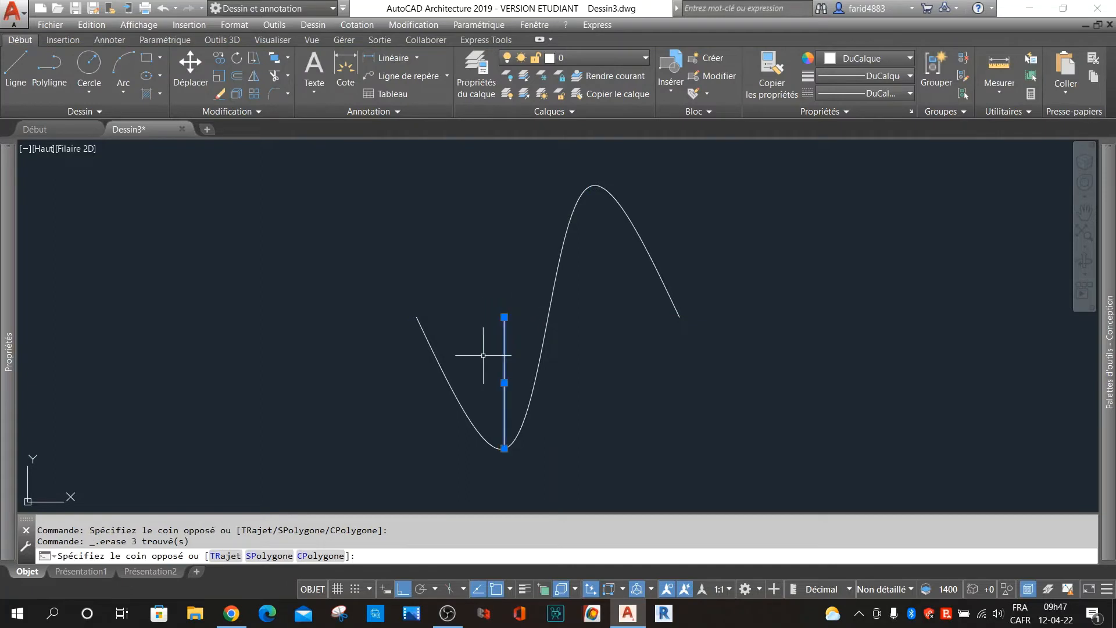
key("Delete")
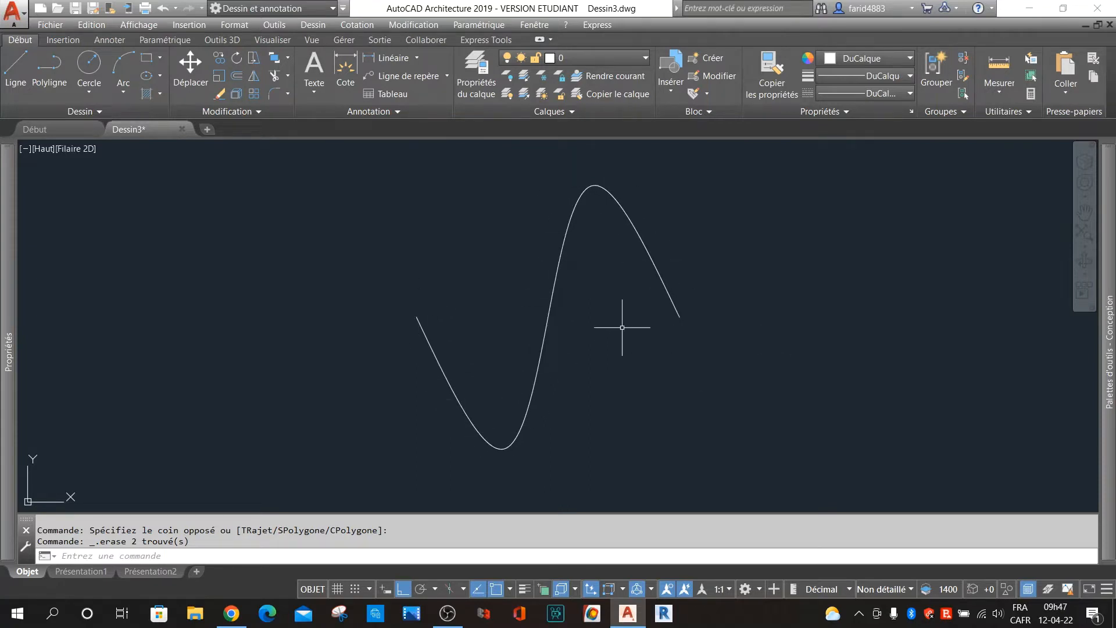
Select the spline and display its properties.
left_click(600, 187)
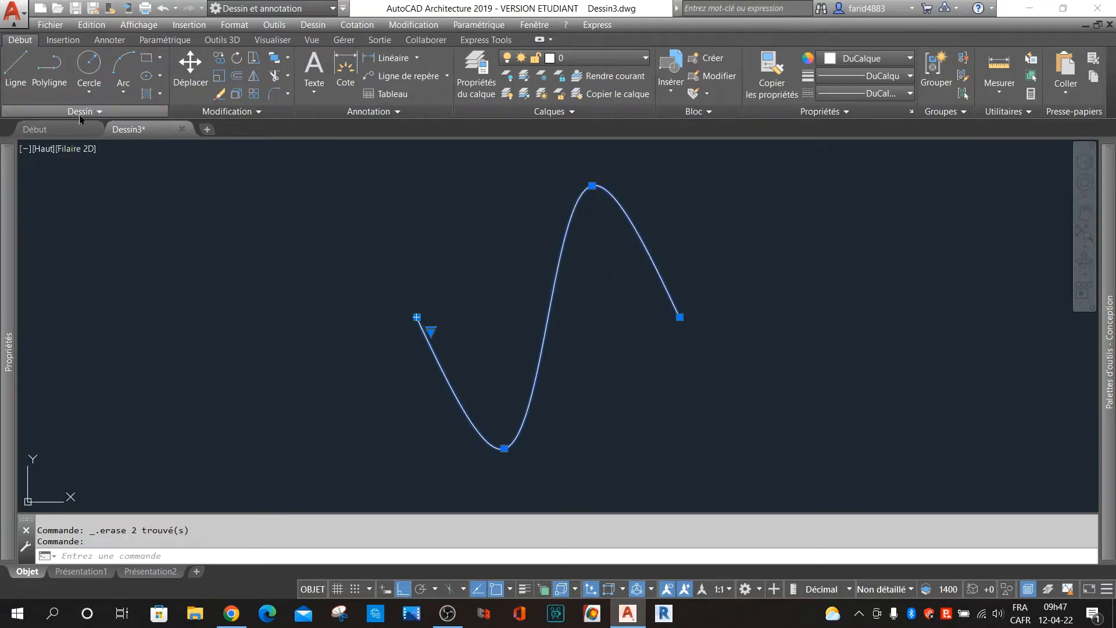
left_click(8, 260)
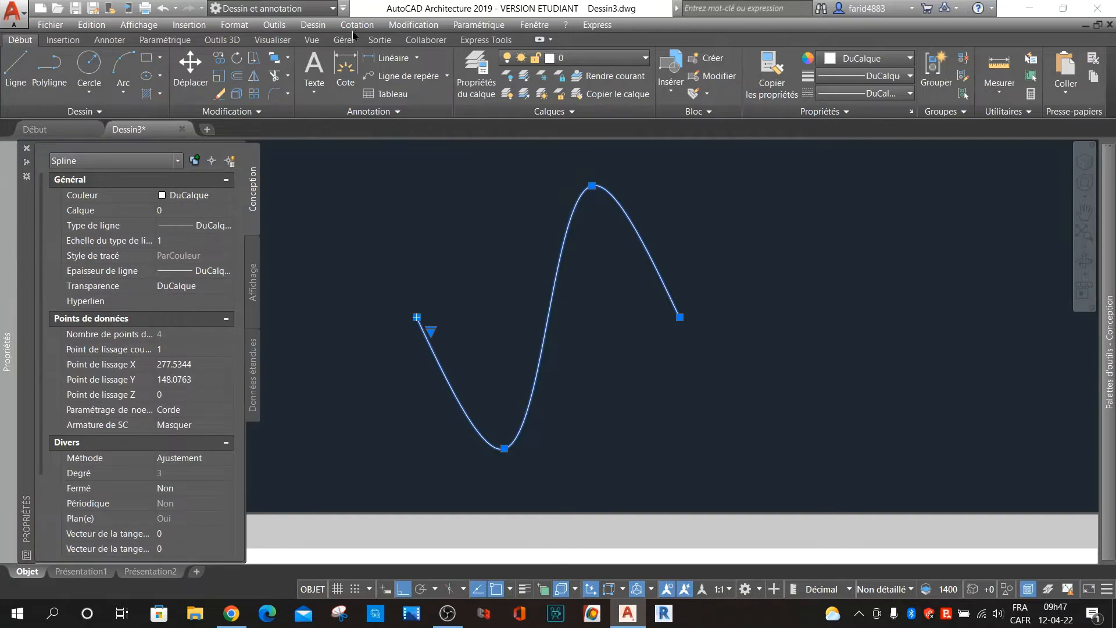
Clear the spline selection and check which layers the drawing contains.
key("Escape")
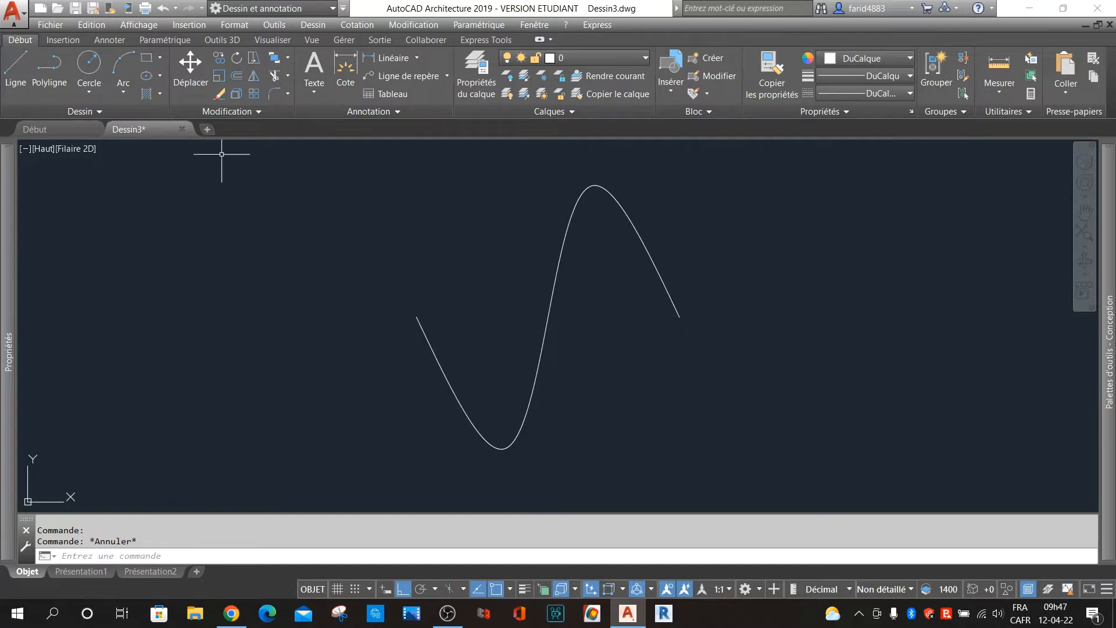
left_click(592, 61)
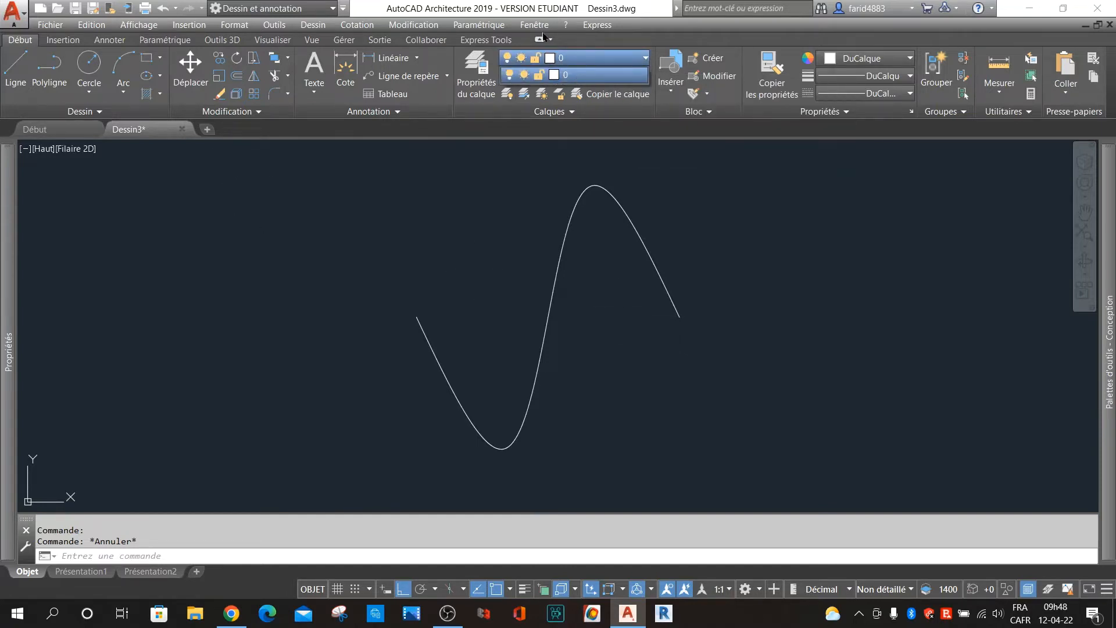
left_click(541, 6)
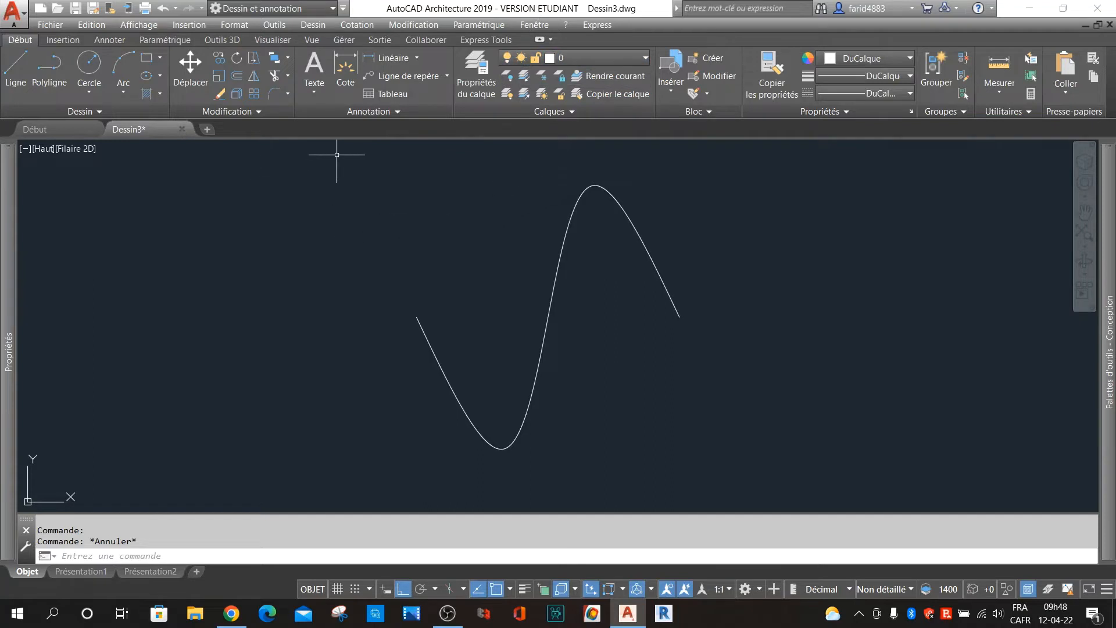
Add a horizontal linear dimension between the spline's left and right ends.
left_click(385, 58)
left_click(416, 314)
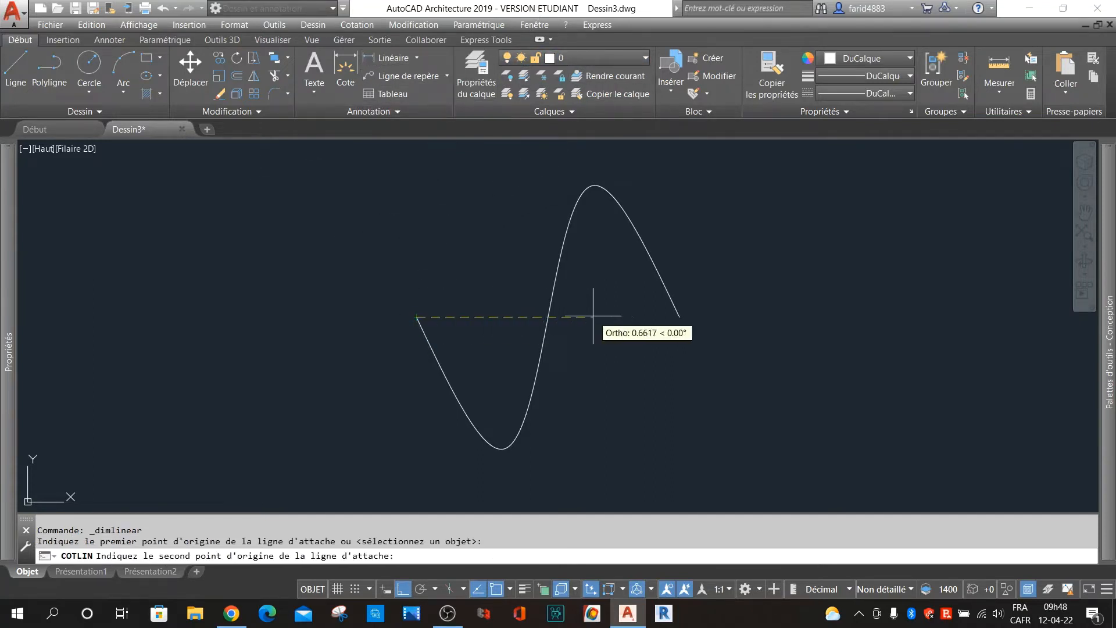
left_click(680, 315)
left_click(689, 247)
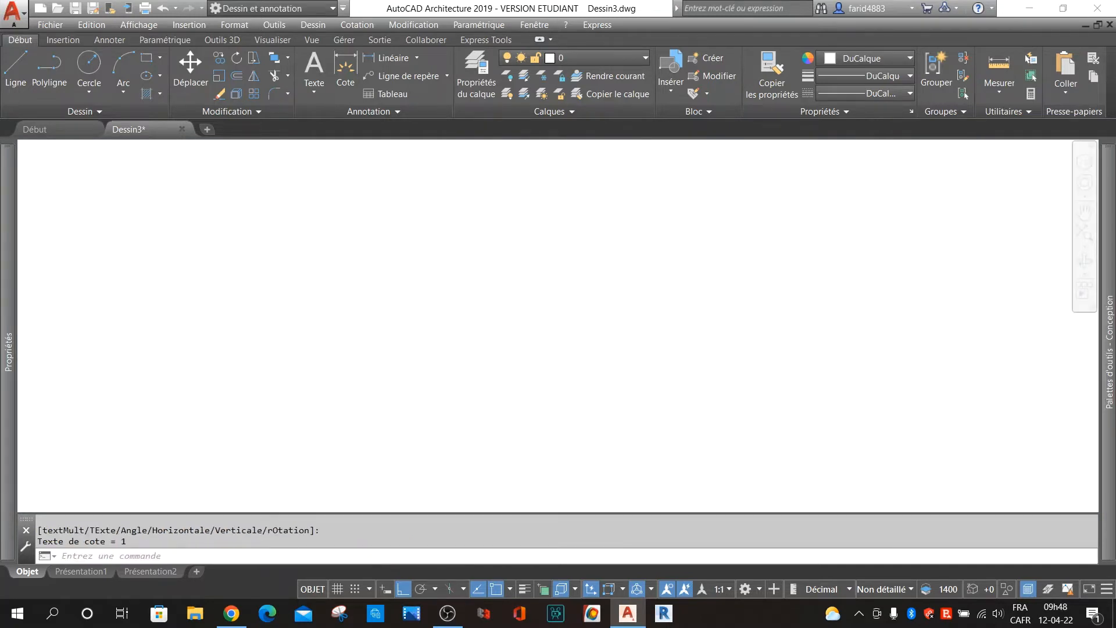
Delete the linear dimension, leaving the spline in the drawing.
key("ctrl+z")
scroll(604, 423, "down", 4)
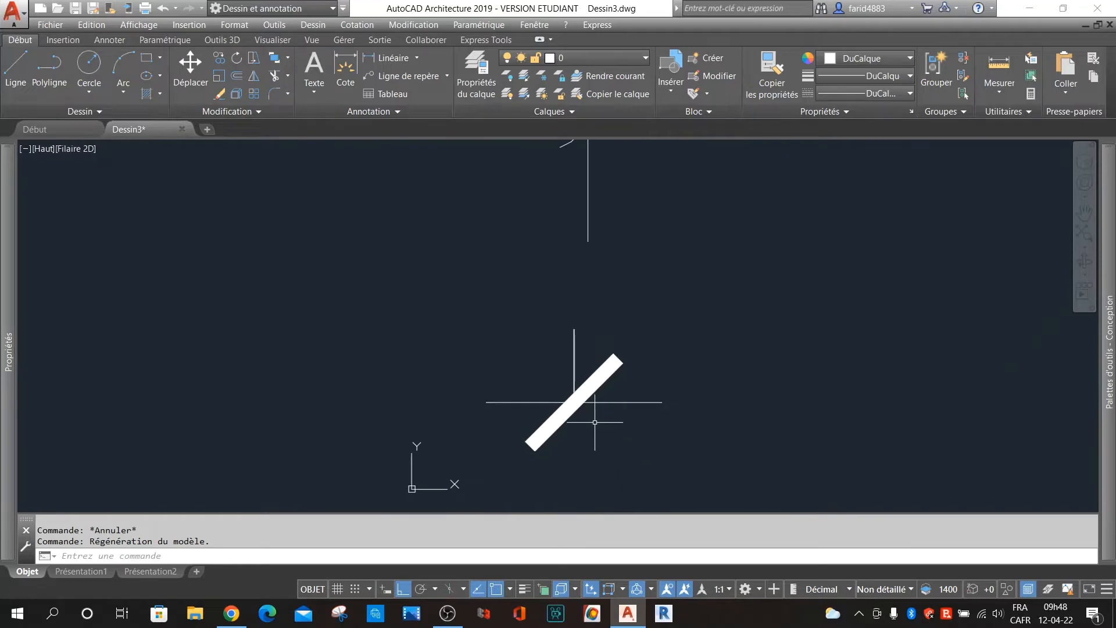
scroll(594, 422, "down", 6)
scroll(605, 401, "up", 8)
left_click(619, 360)
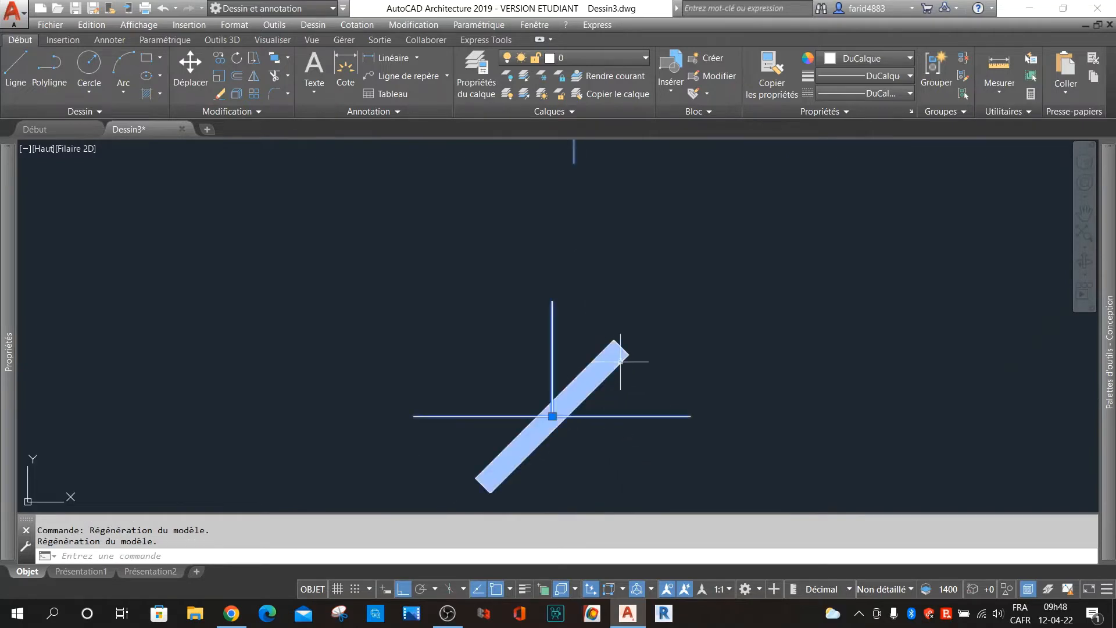
key("Delete")
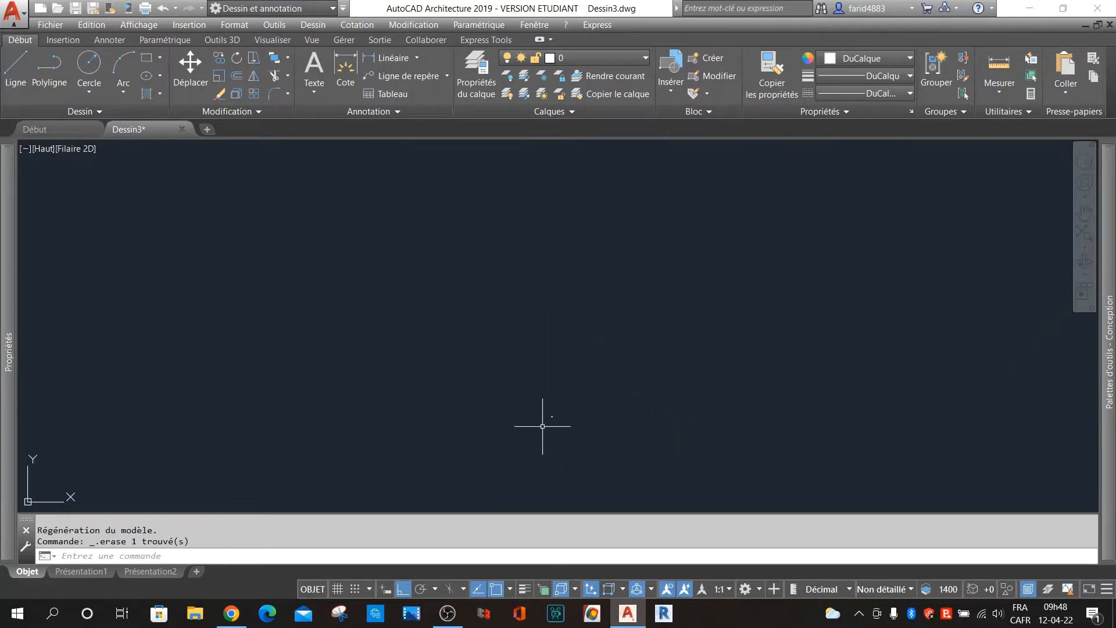
scroll(608, 387, "up", 6)
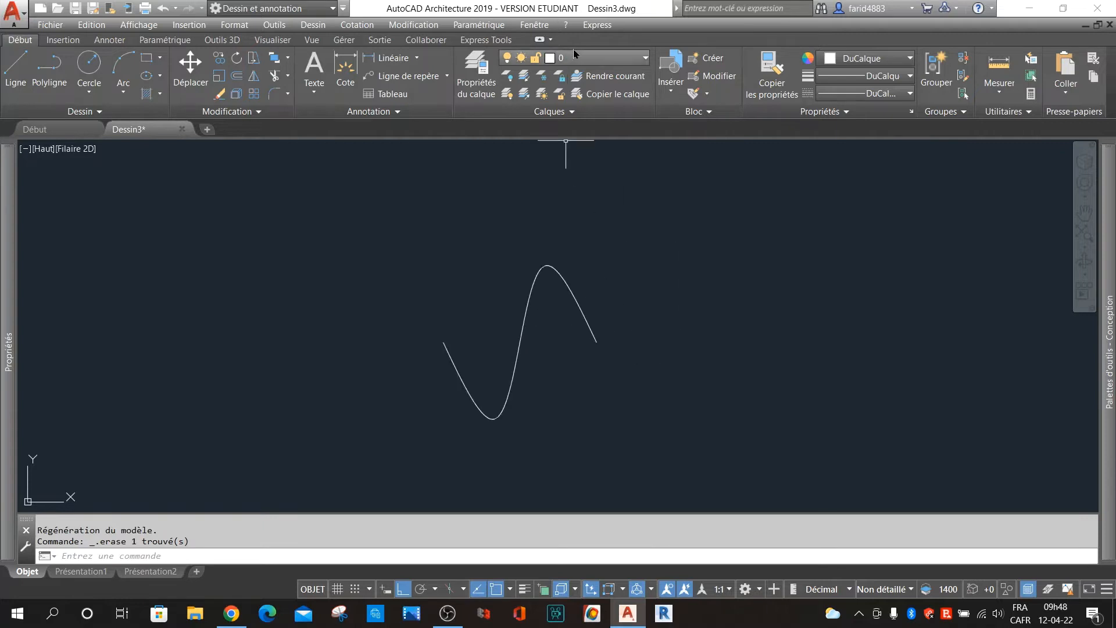
Make Defpoints the current layer and place a point on the spline's left end.
left_click(574, 57)
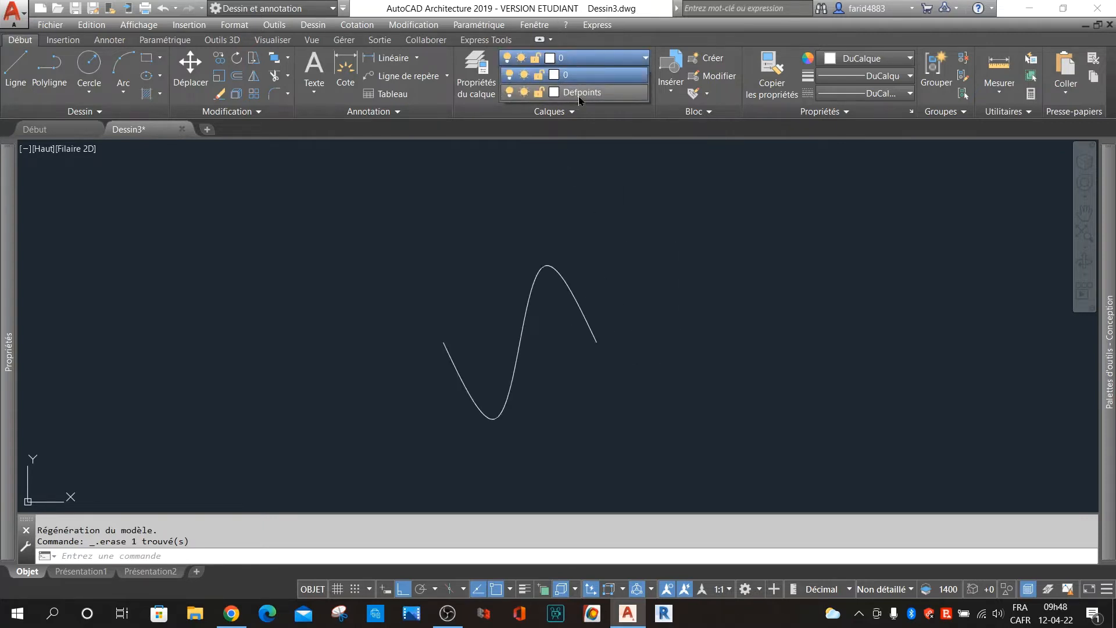
left_click(579, 95)
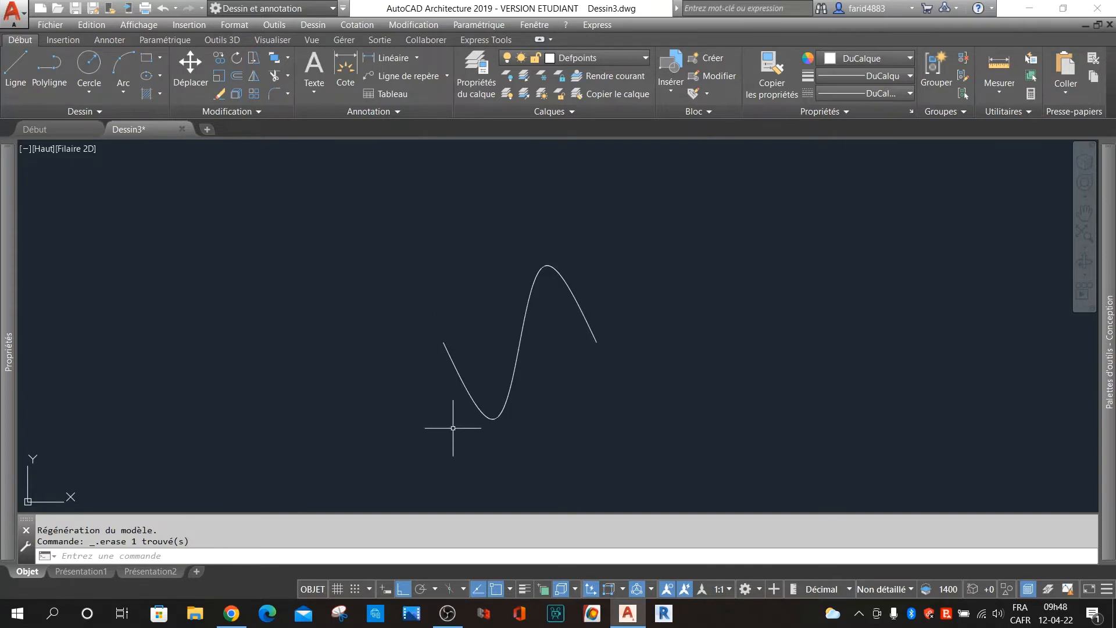
type("po")
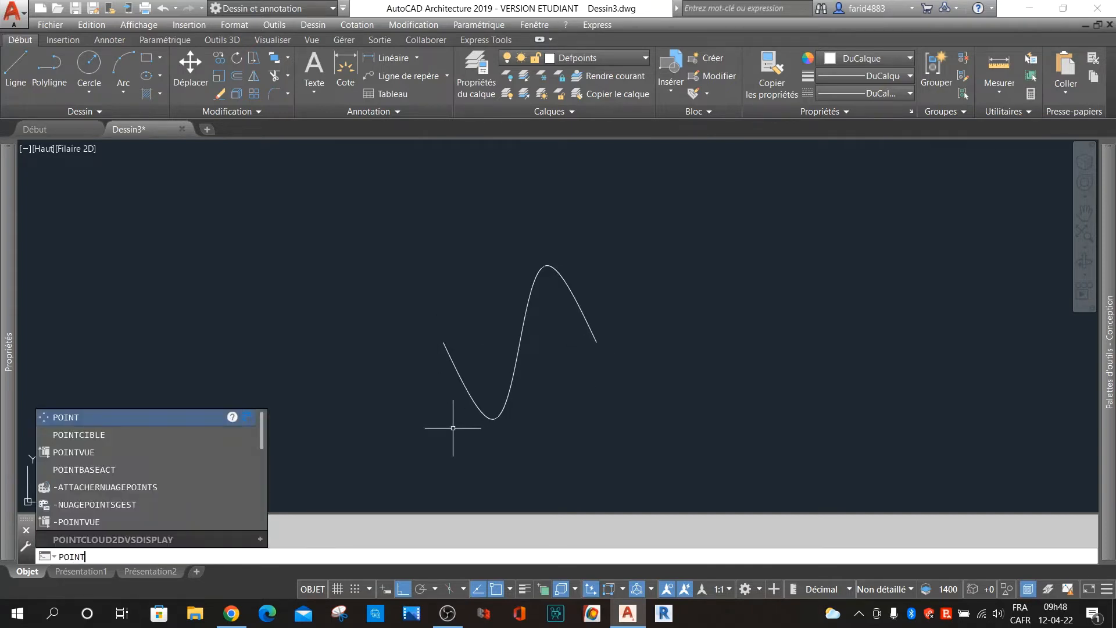
key("Return")
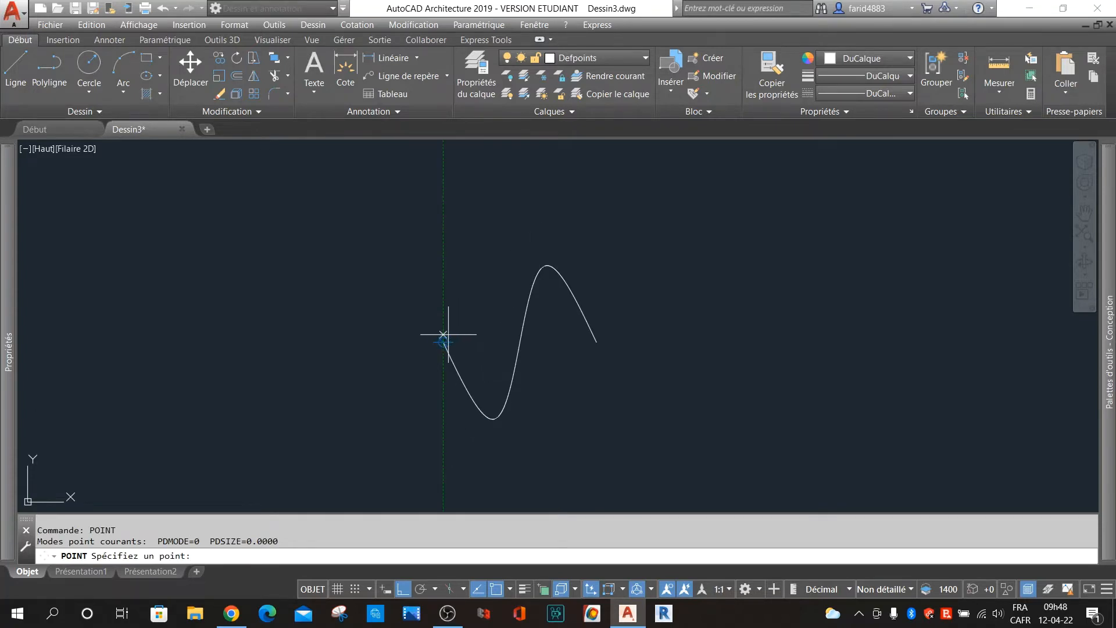
scroll(443, 334, "up", 5)
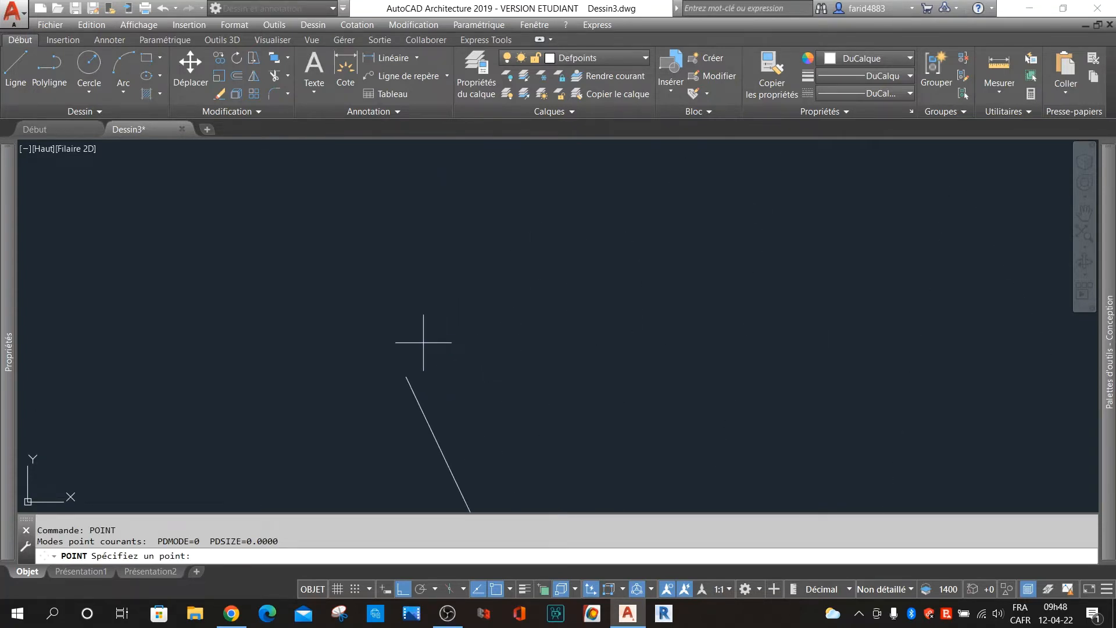
left_click(405, 376)
scroll(362, 284, "down", 5)
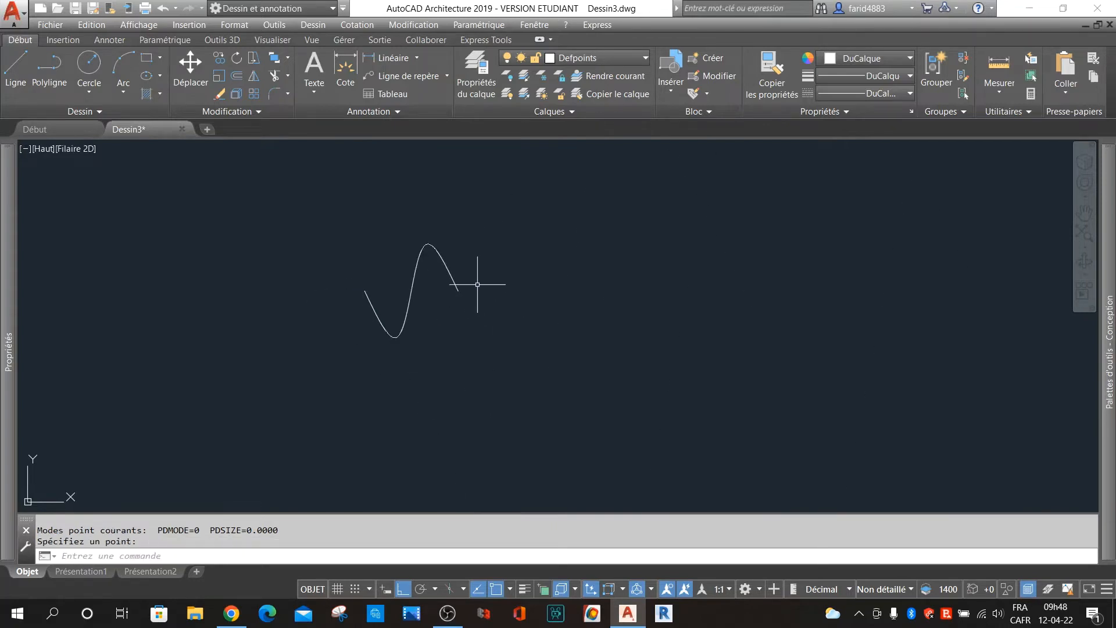
Place a second point on the spline's right end.
key("Return")
scroll(463, 281, "up", 8)
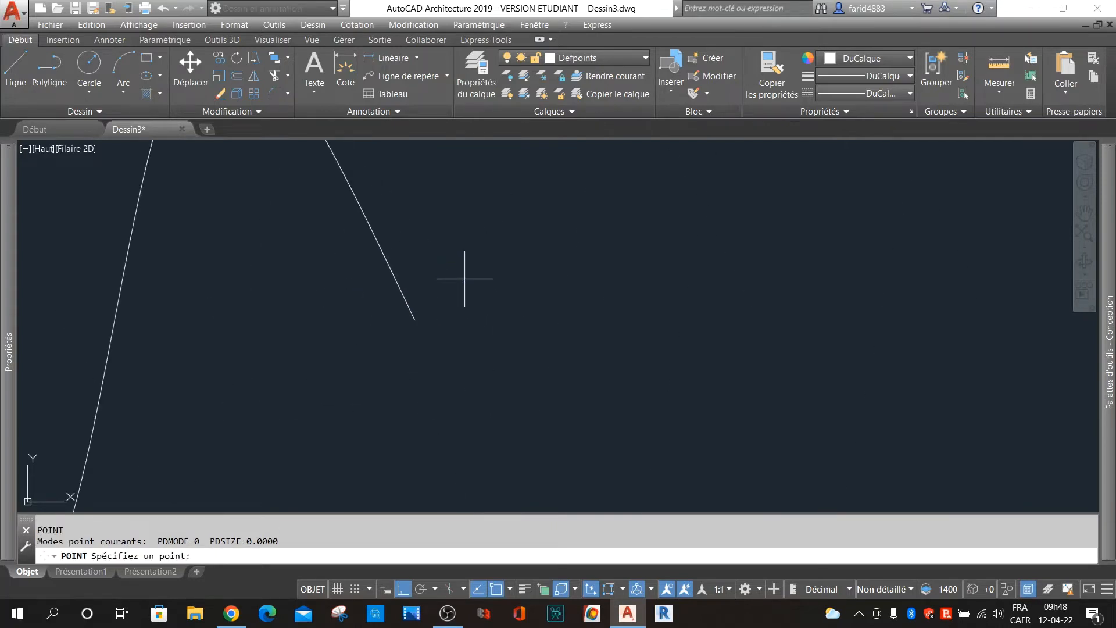
left_click(415, 319)
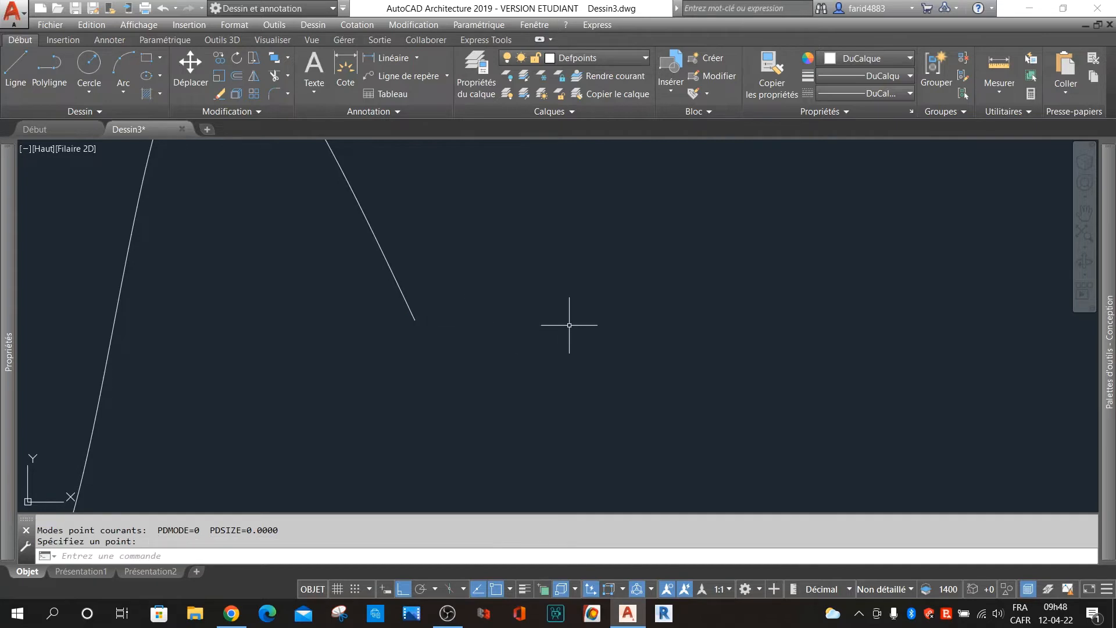
scroll(654, 352, "down", 8)
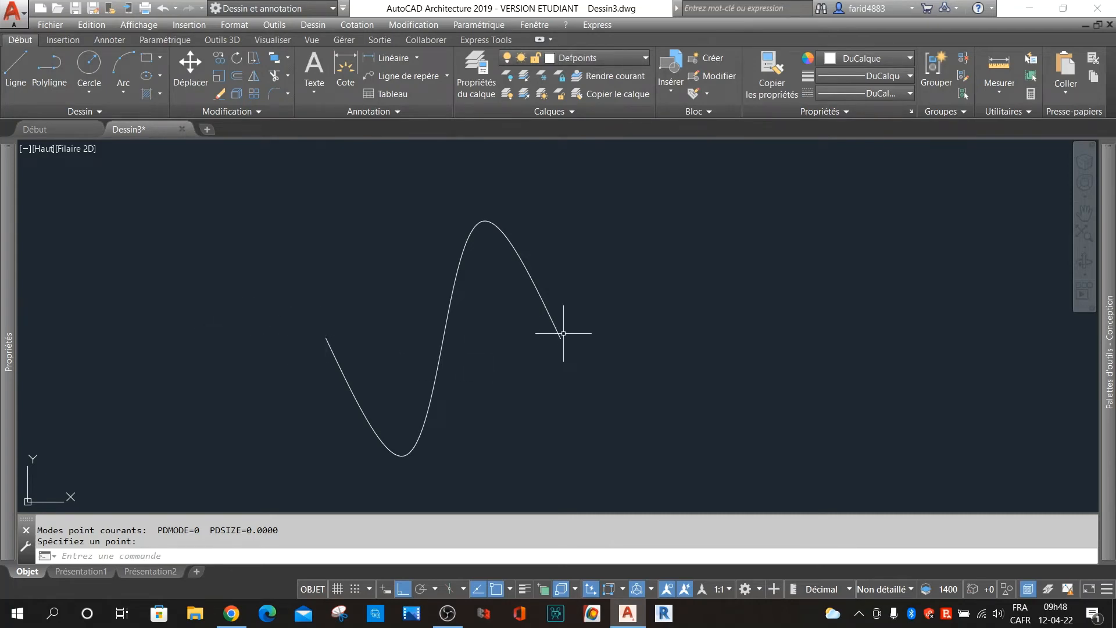
Check the properties of the points at the spline's left and right ends, one after the other, and clear the selection.
left_click(289, 295)
left_click(374, 355)
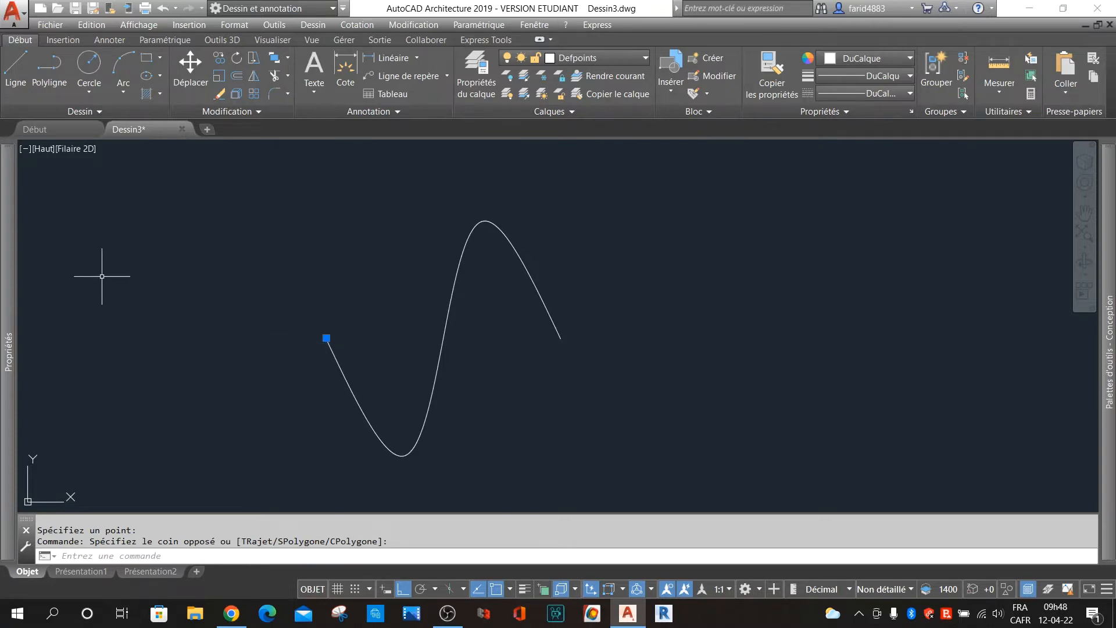
mouse_move(16, 297)
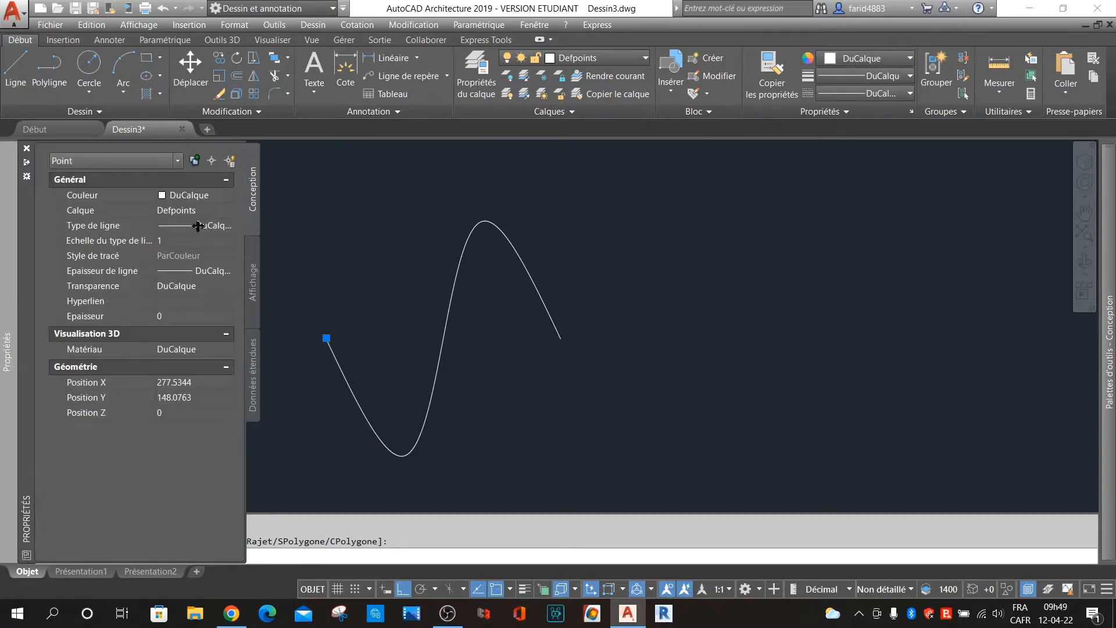
key("Escape")
left_click(521, 320)
left_click(621, 354)
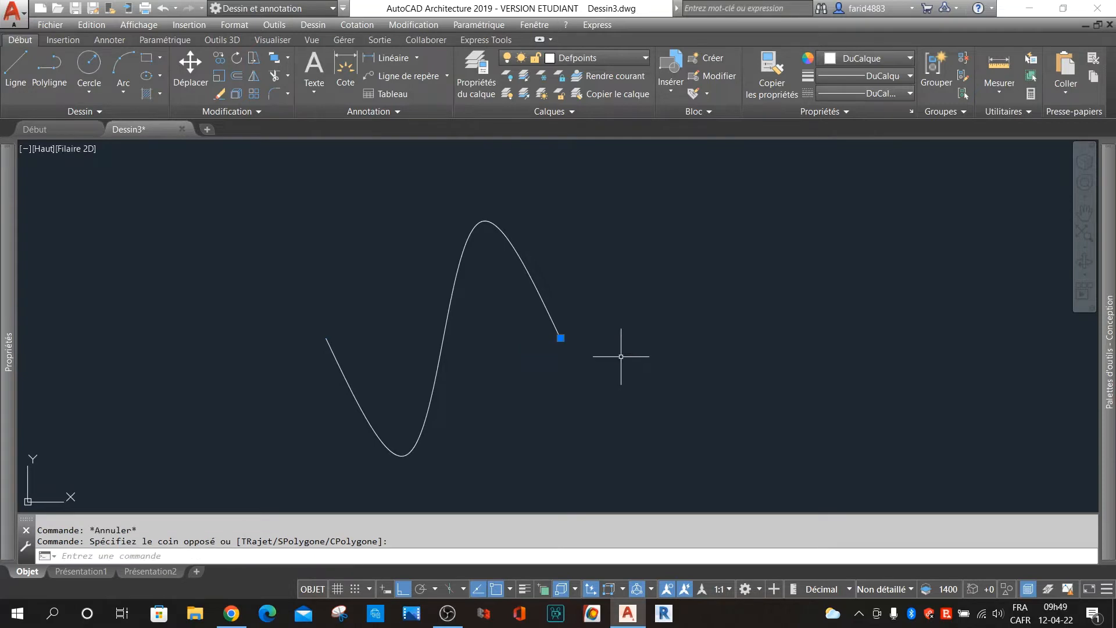
mouse_move(17, 238)
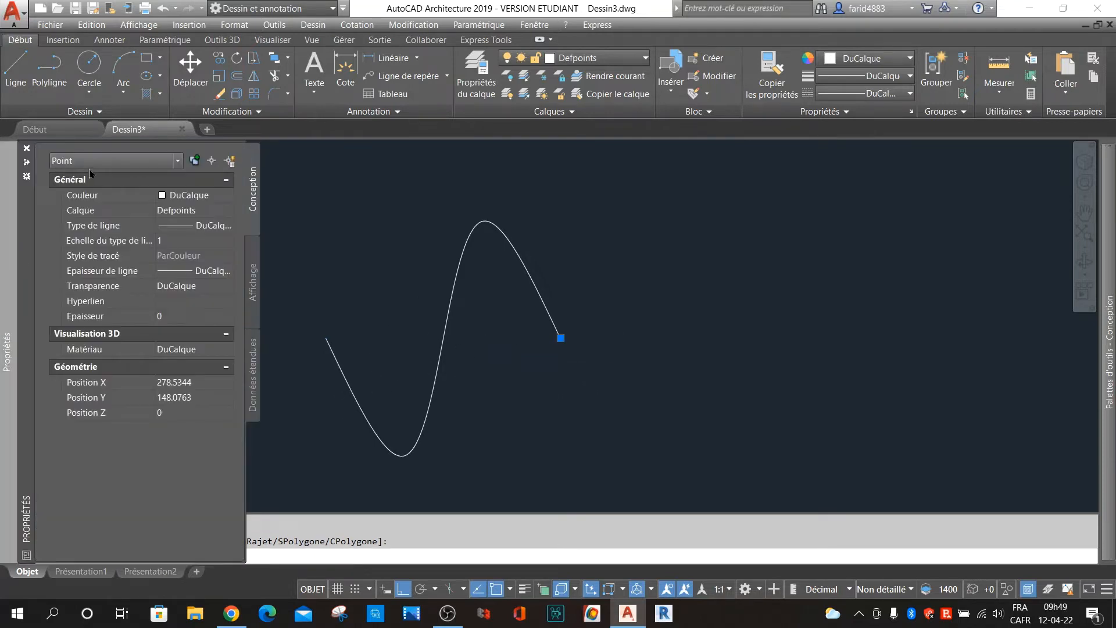
key("Escape")
scroll(715, 332, "down", 4)
scroll(666, 323, "up", 4)
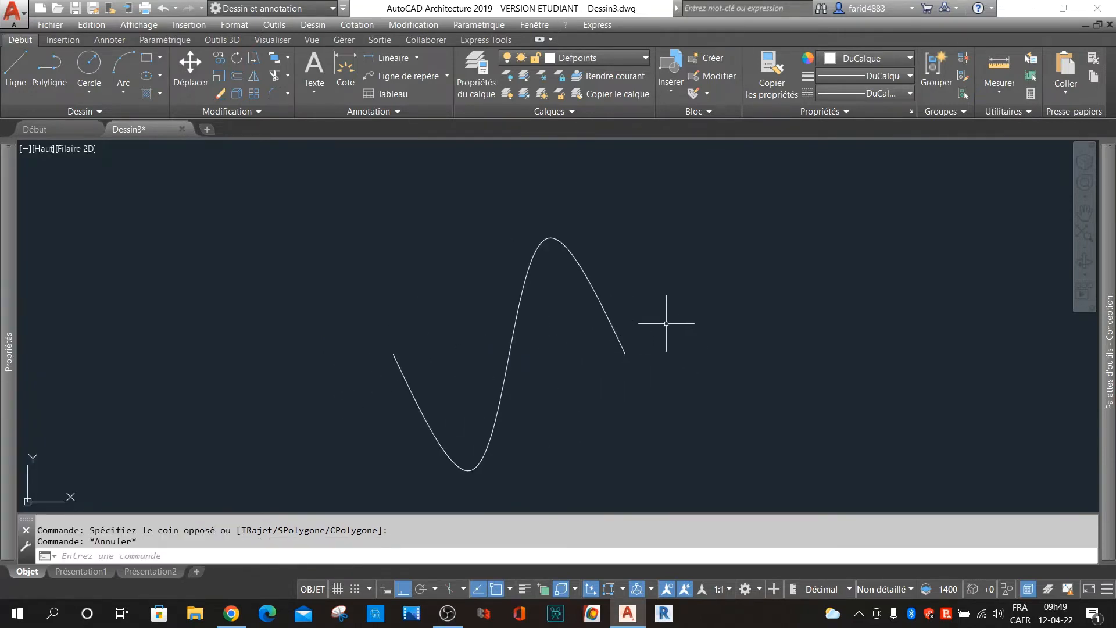
middle_click_drag(541, 349, 580, 330)
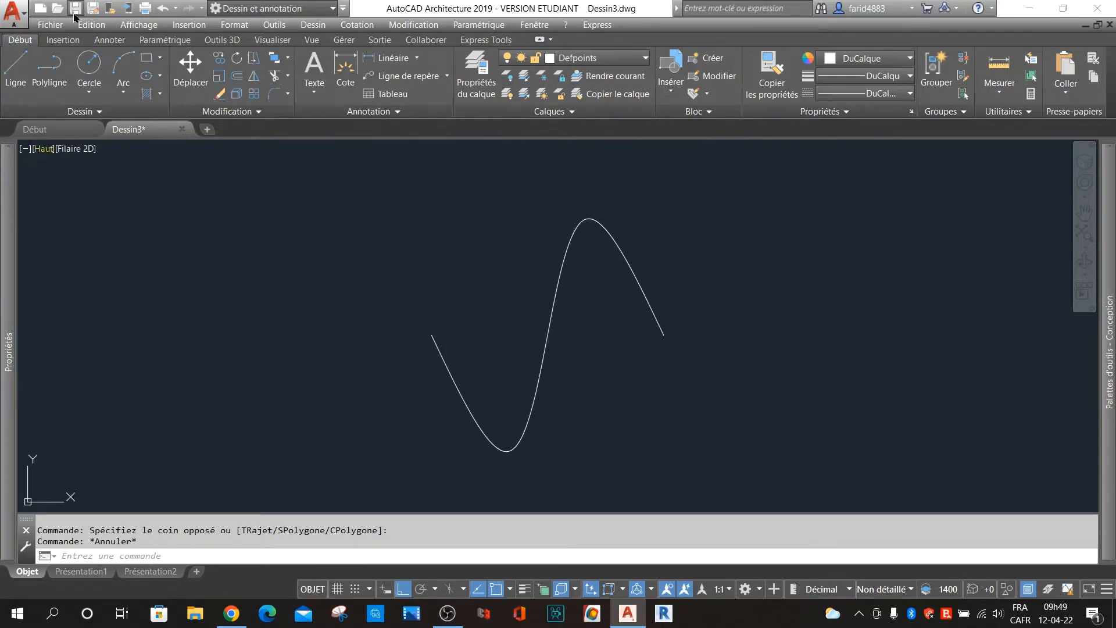
Try to save the drawing under Acer (C:) in Fichiers de programme, Autodesk, AutoCAD 2019, Express, and dismiss the message.
left_click(13, 13)
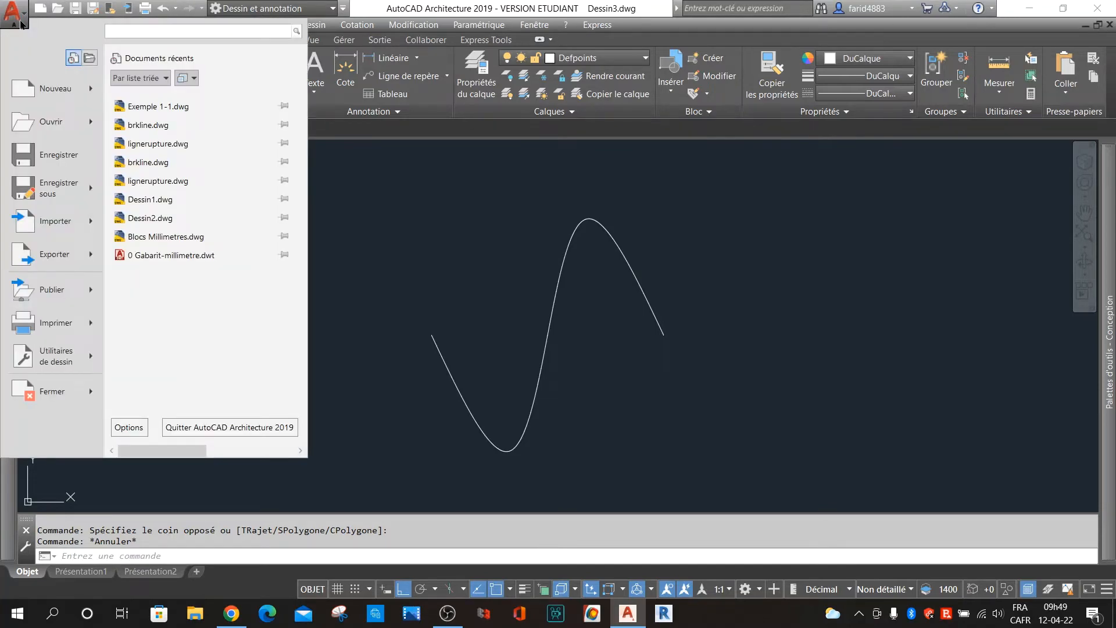
left_click(42, 190)
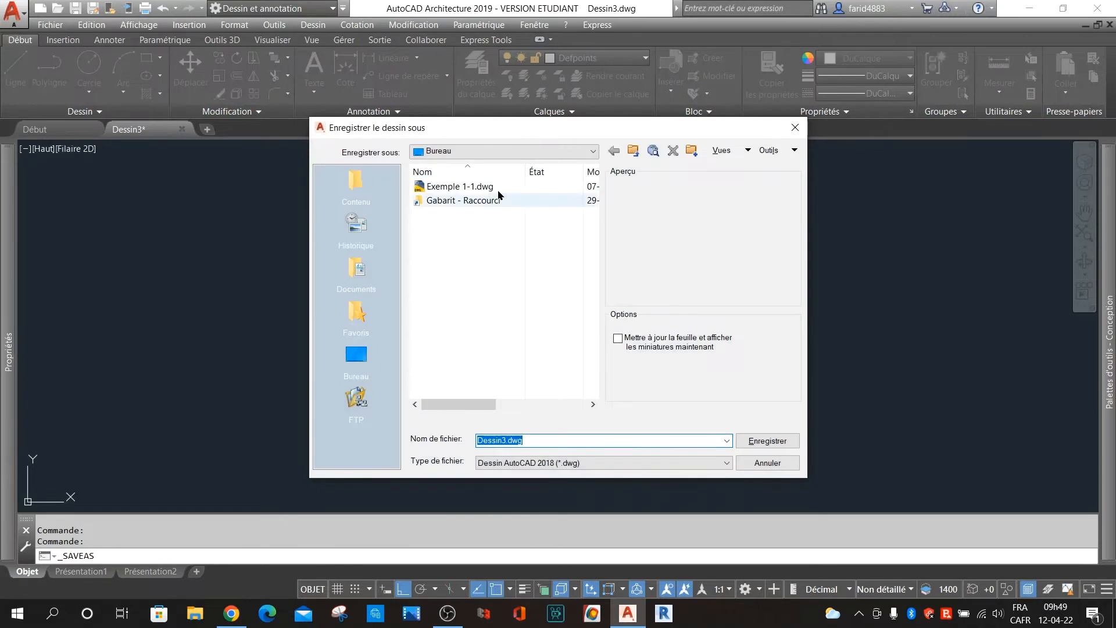
left_click(356, 355)
double_click(434, 201)
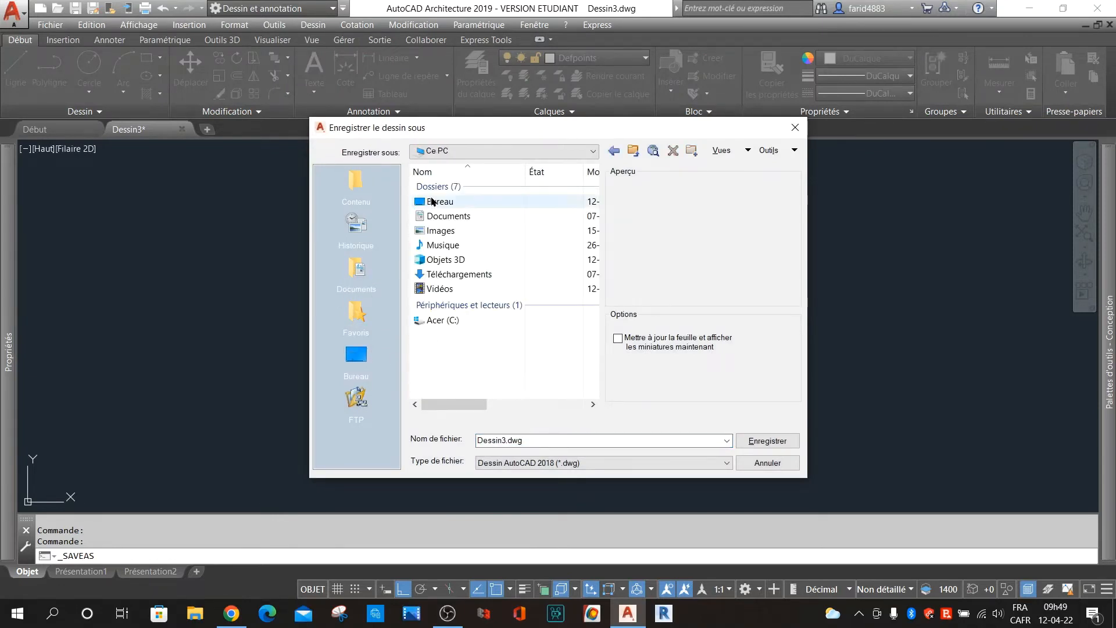
double_click(441, 321)
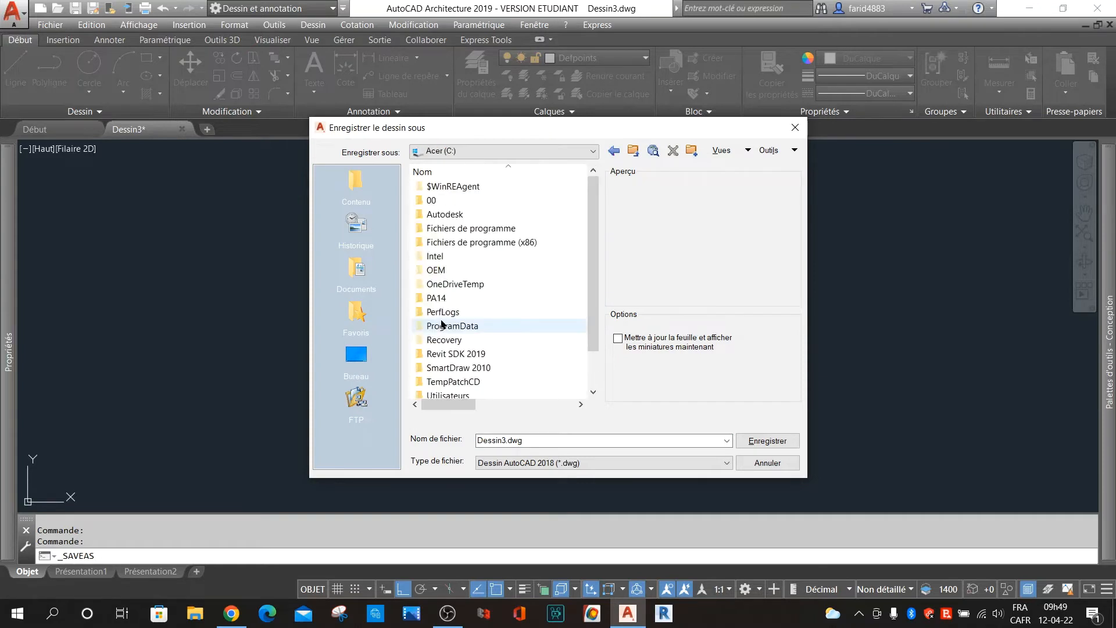
double_click(470, 230)
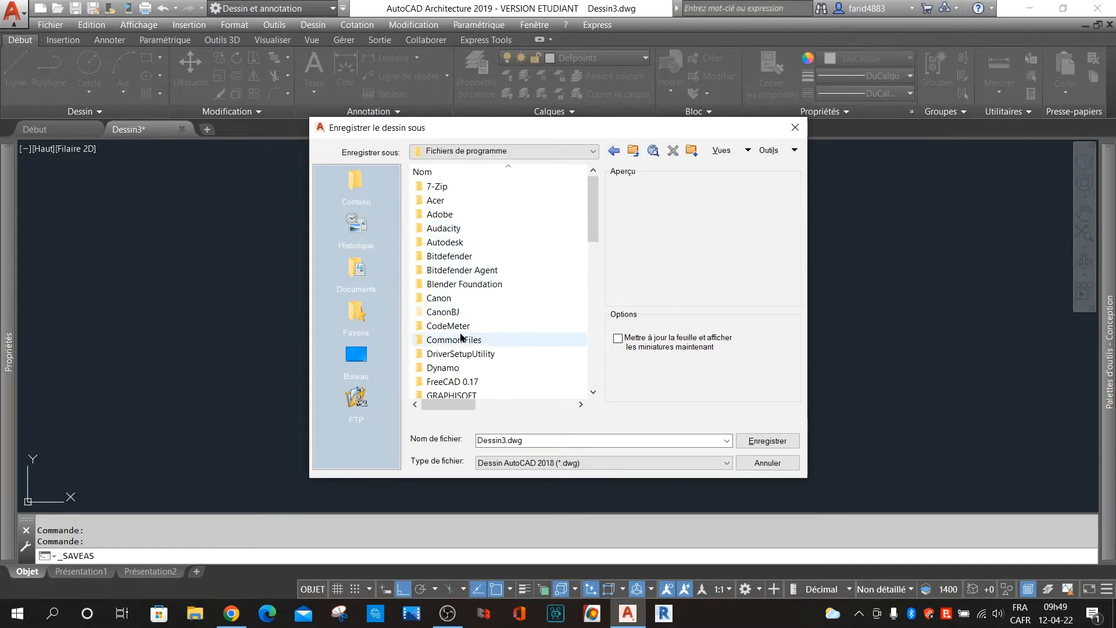
double_click(441, 243)
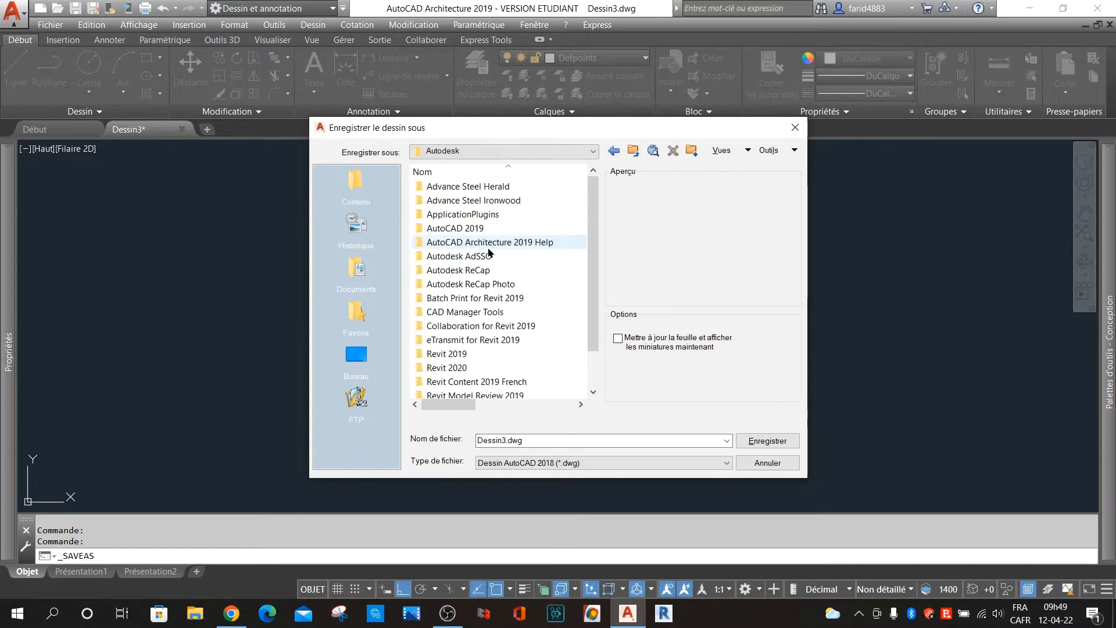
double_click(470, 230)
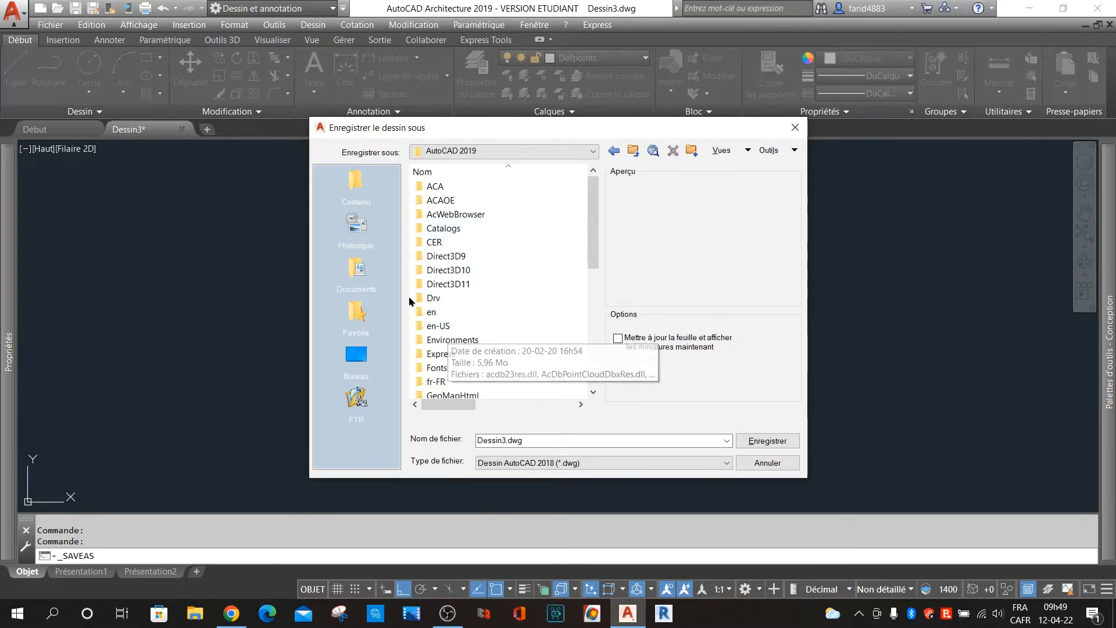
double_click(442, 356)
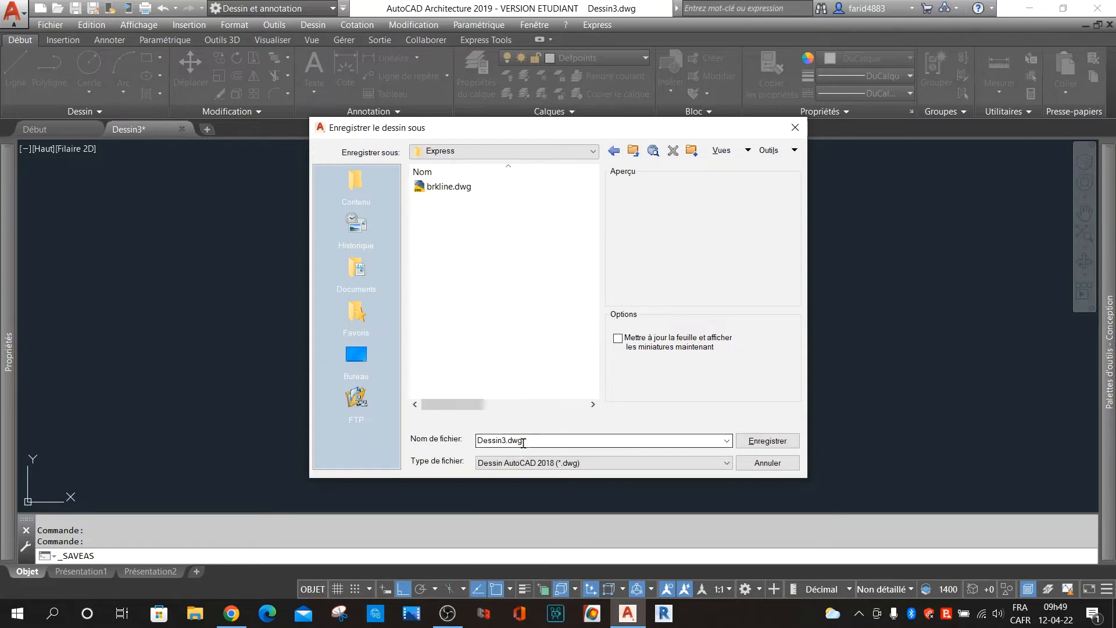
left_click(764, 444)
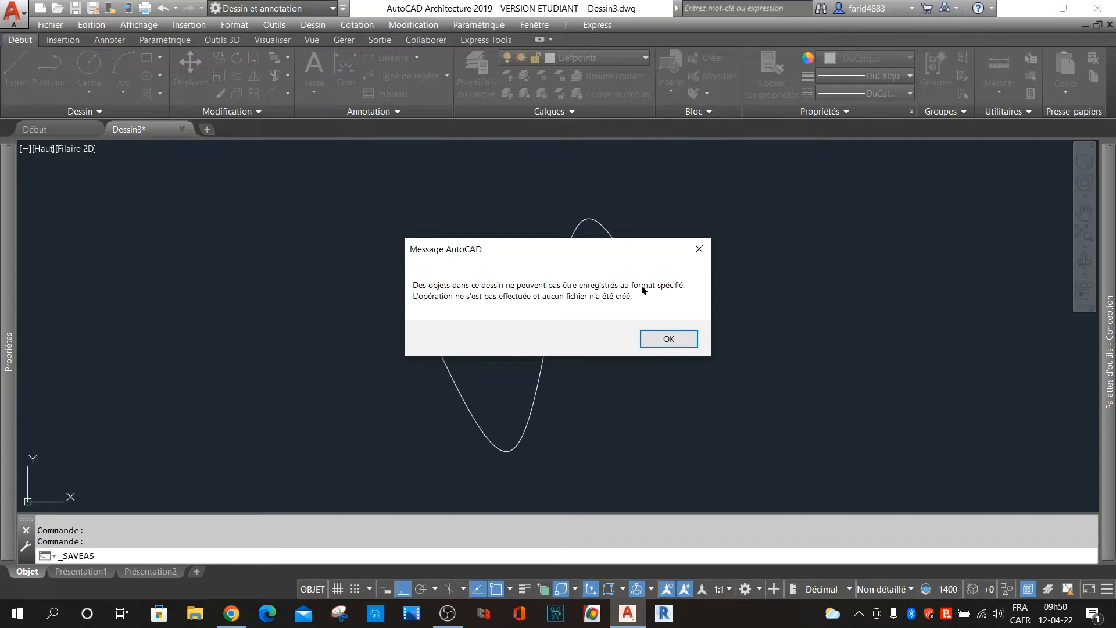
left_click(679, 341)
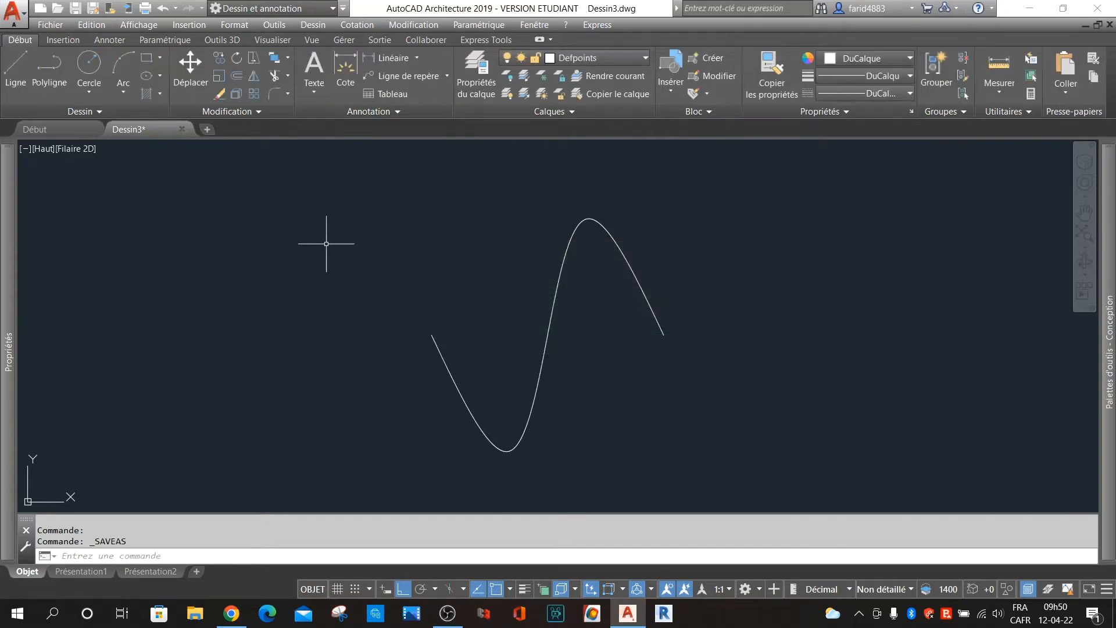
Save the drawing on the desktop (Bureau) under the file name lignerupture.
left_click(76, 8)
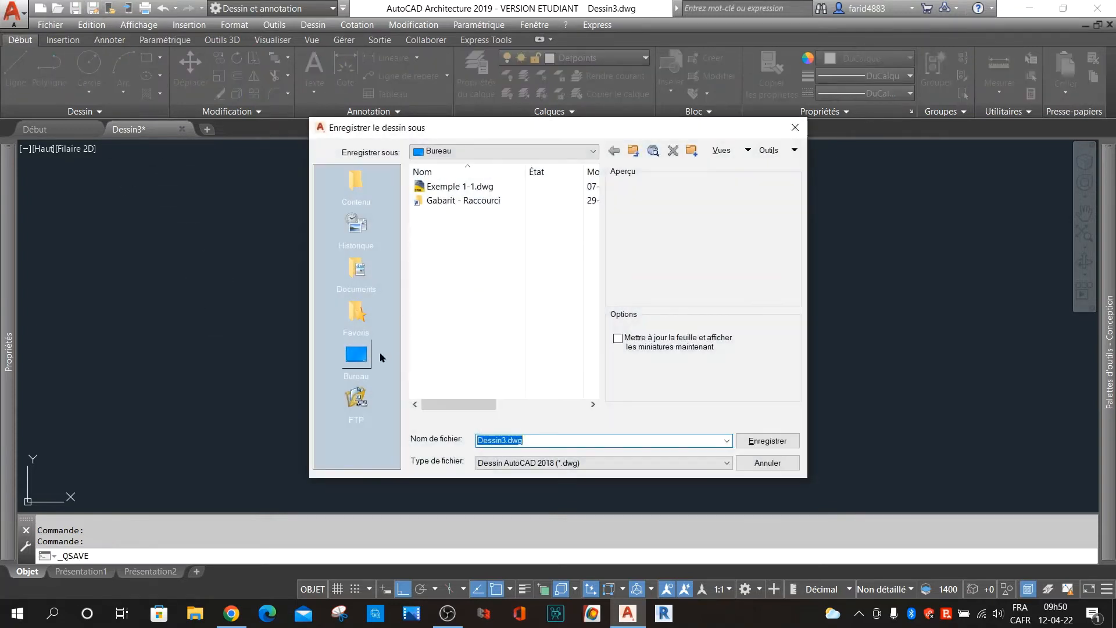
left_click(363, 360)
left_click(543, 438)
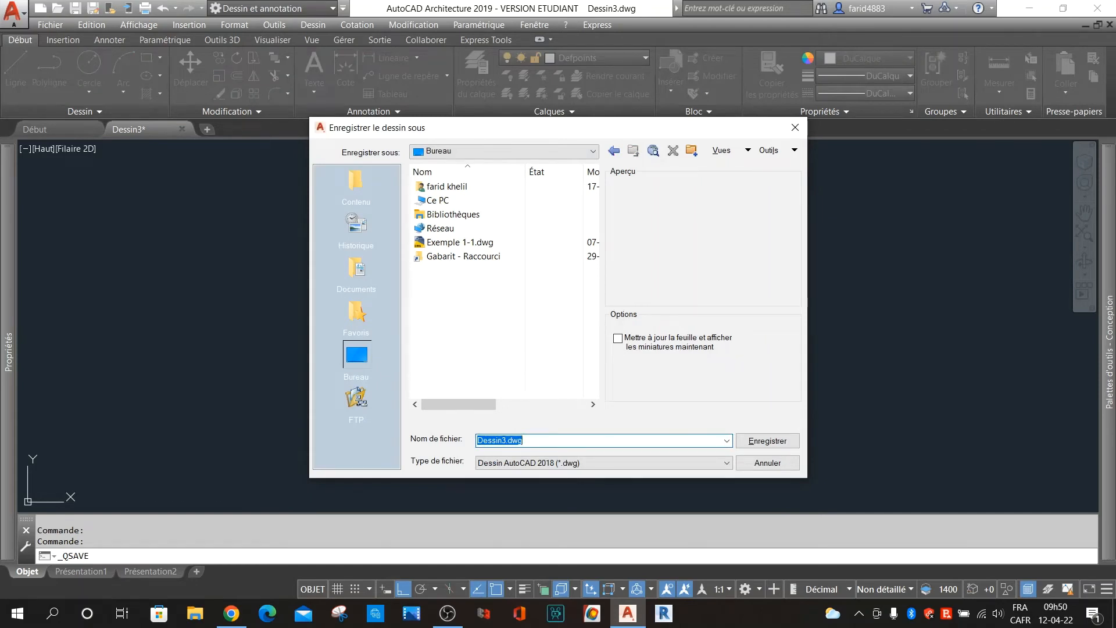
type("lignerupture")
left_click(767, 441)
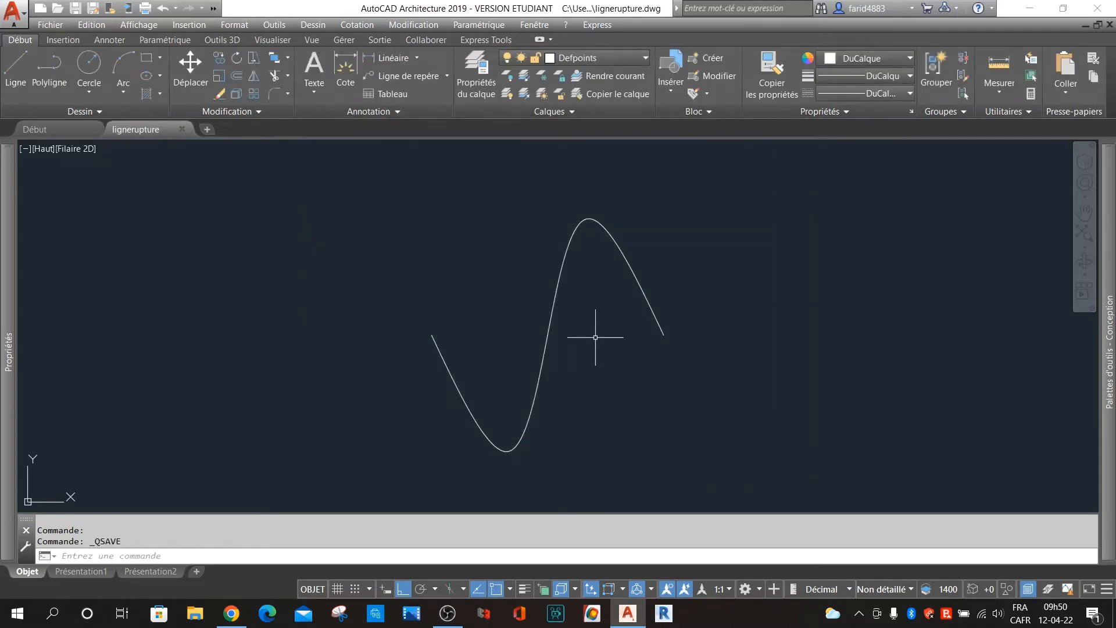
In File Explorer, open the Express folder under Acer (C:), Fichiers de programme, Autodesk, AutoCAD 2019.
left_click(196, 614)
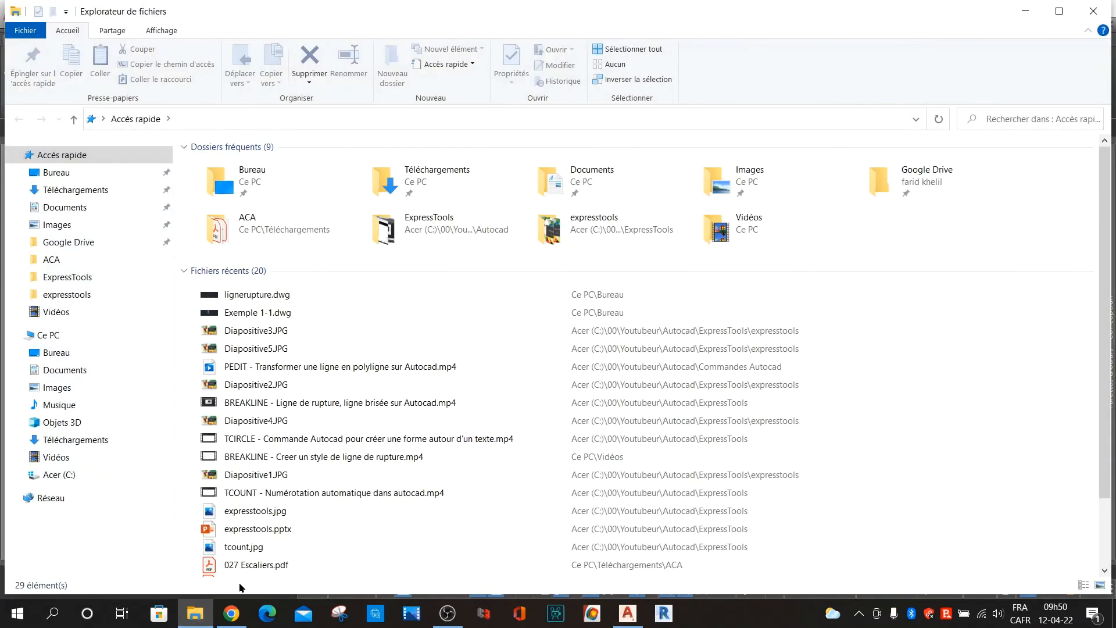
left_click(53, 475)
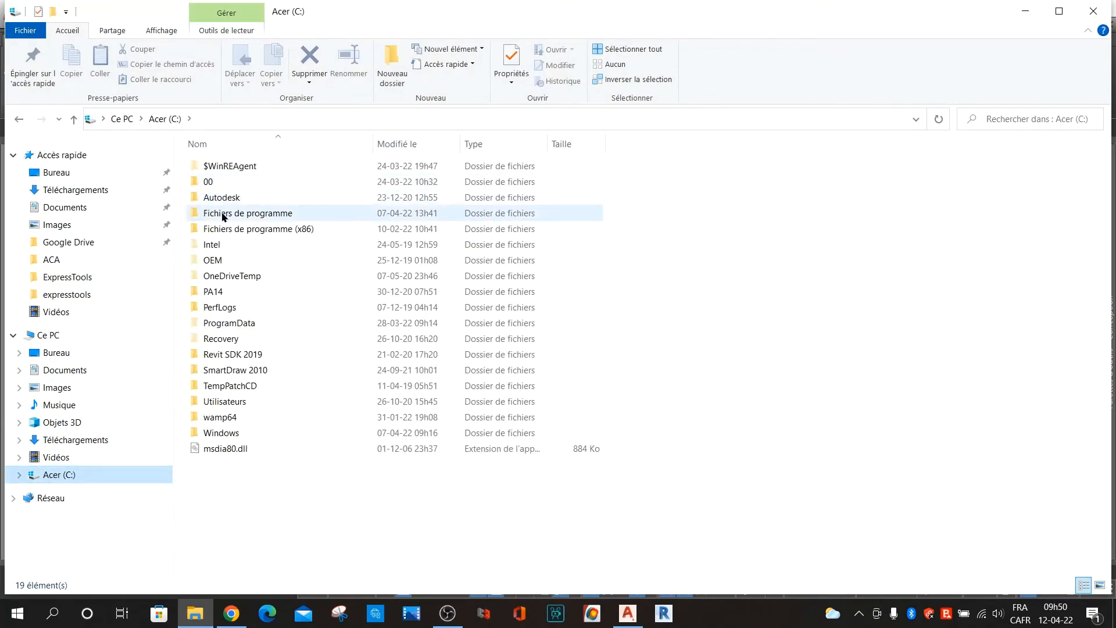
double_click(304, 216)
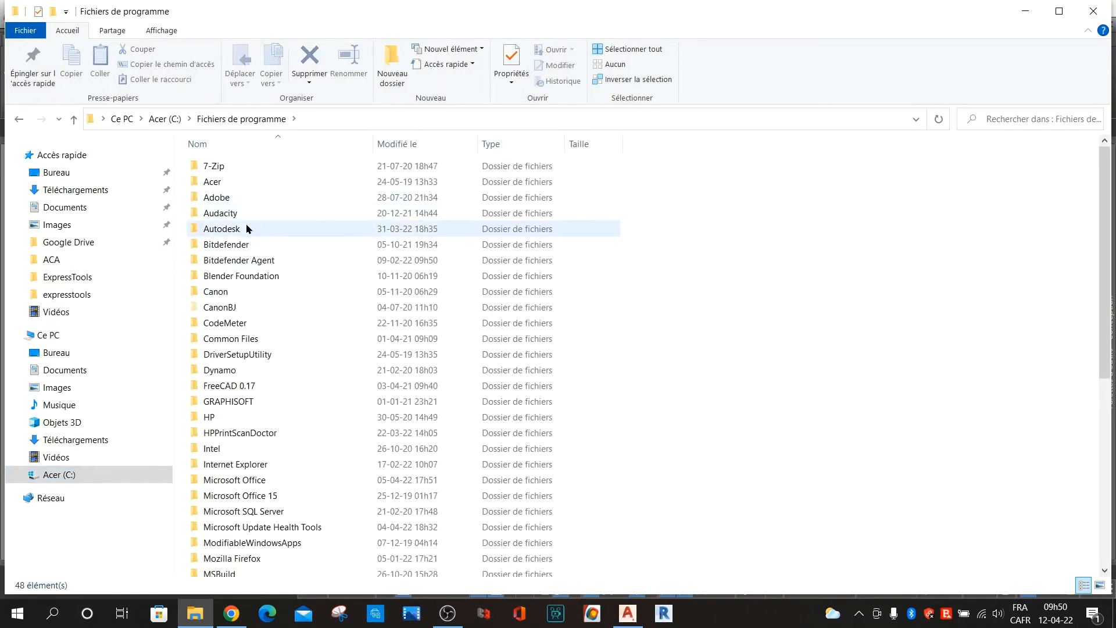
double_click(264, 229)
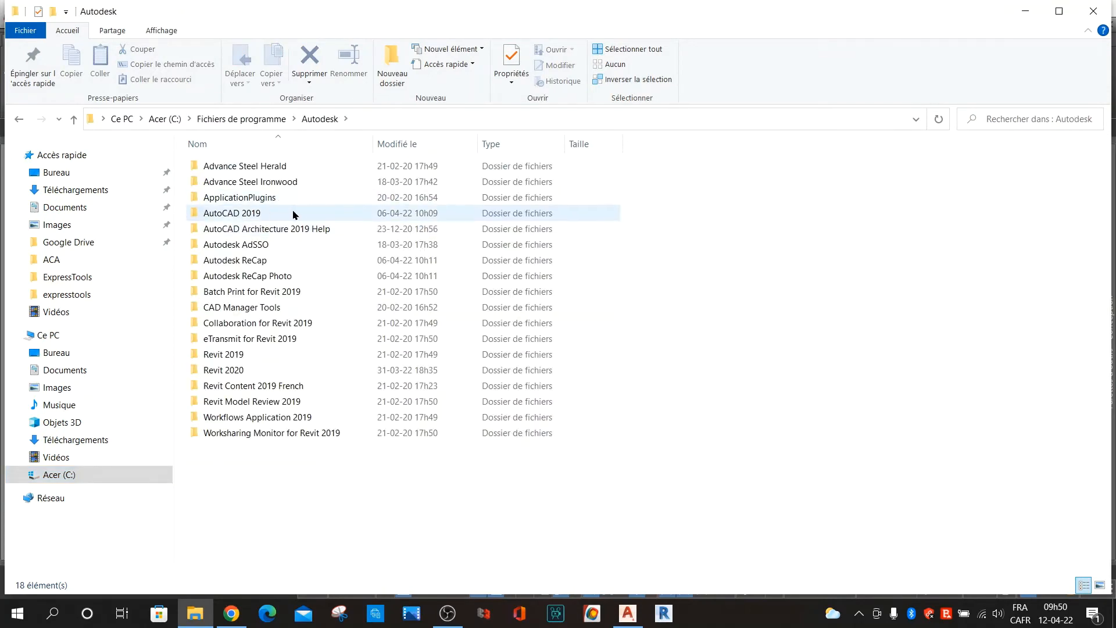
double_click(297, 213)
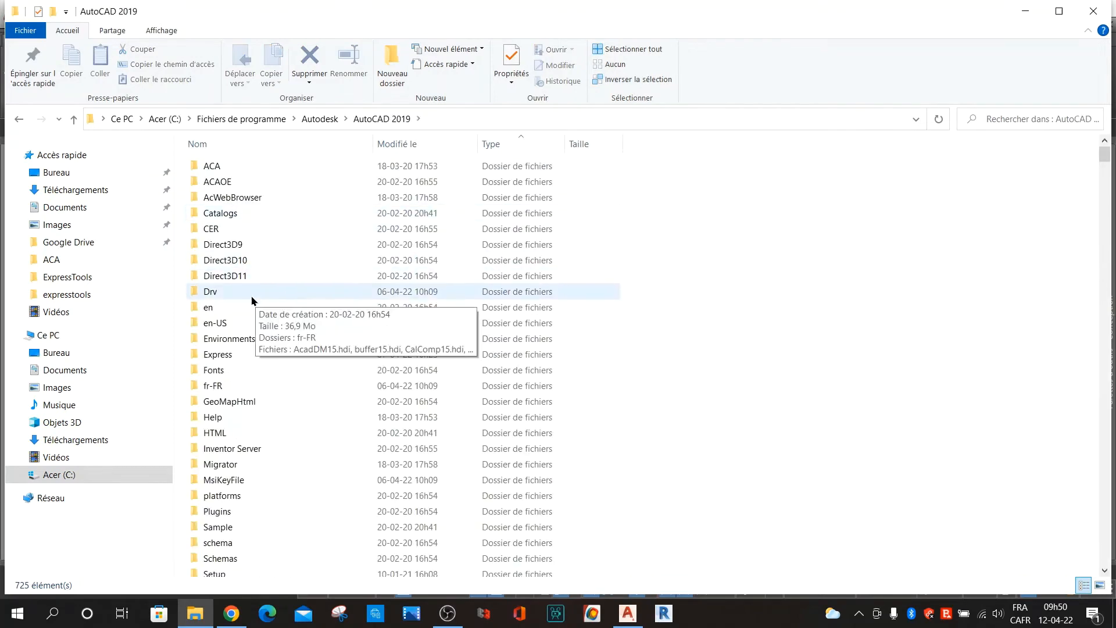
double_click(239, 355)
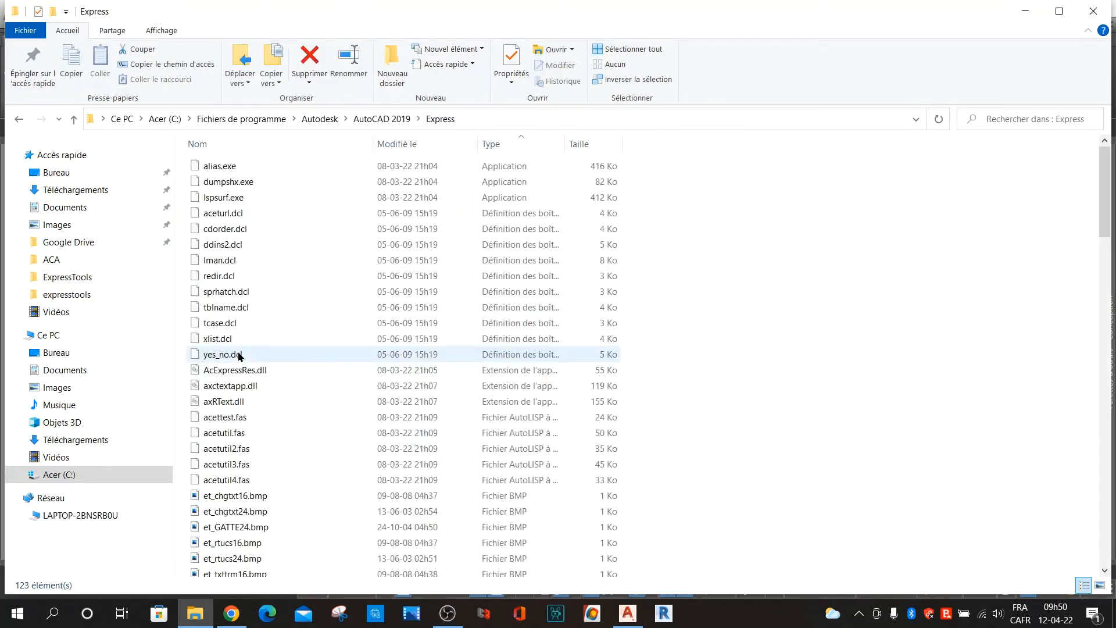
Check the Express folder's general properties, dismiss them without changes, and minimize the folder window.
left_click(513, 57)
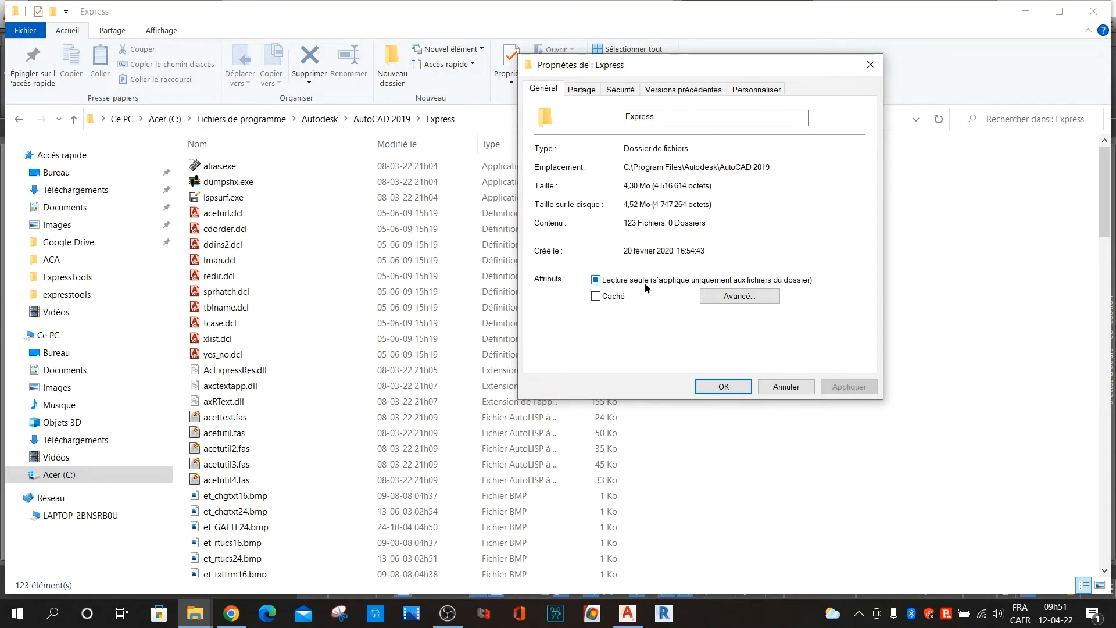
left_click(778, 387)
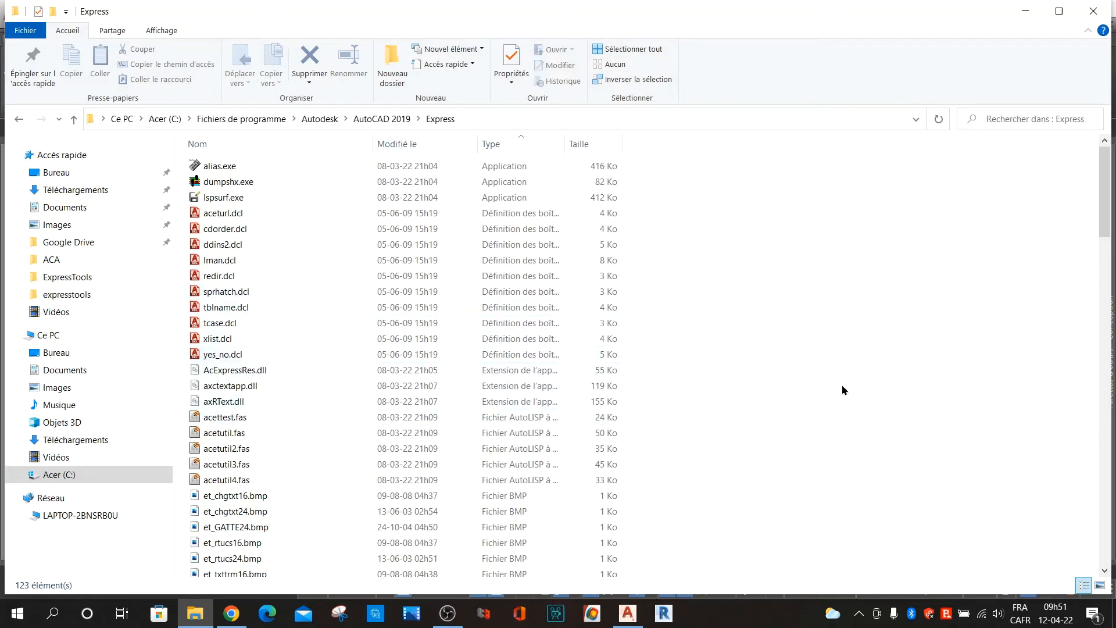
left_click(1026, 11)
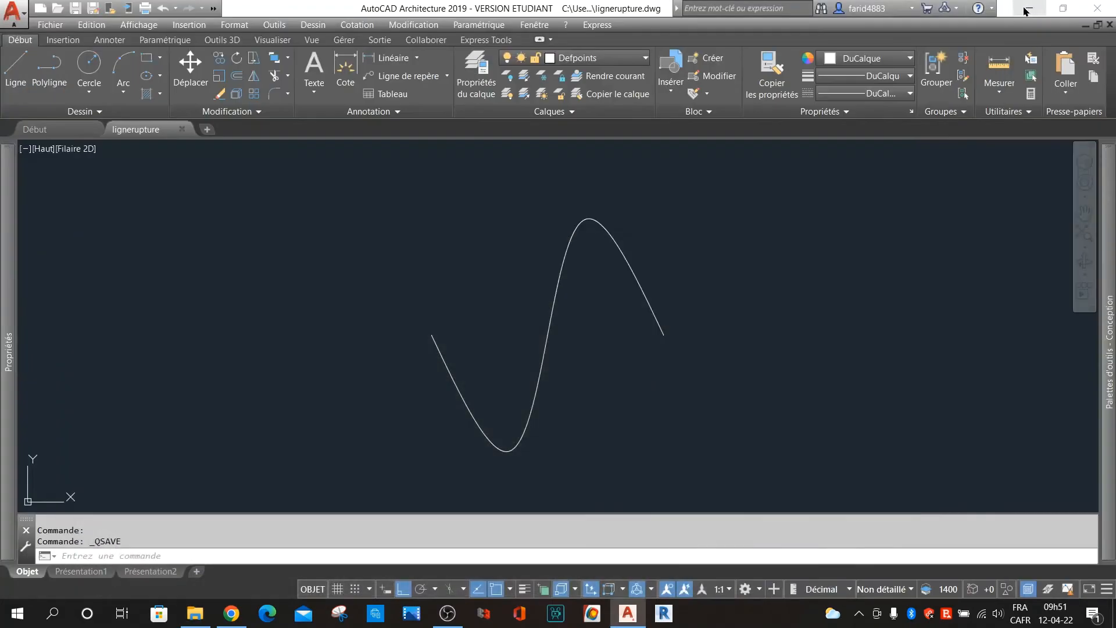
Close the lignerupture drawing in AutoCAD and return to the desktop.
left_click(1031, 8)
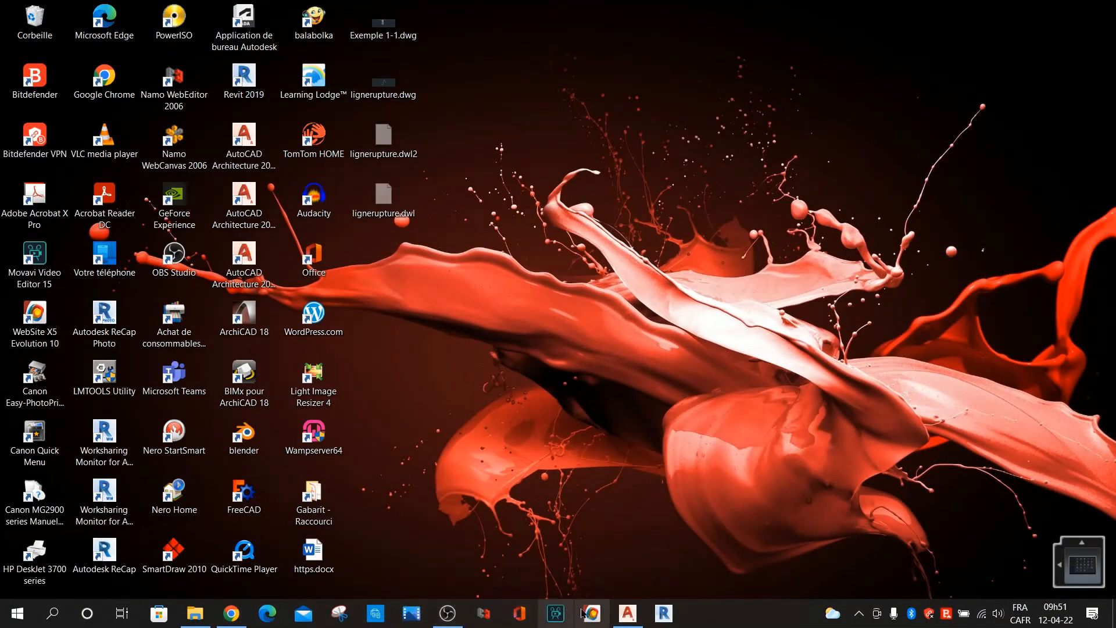
left_click(627, 613)
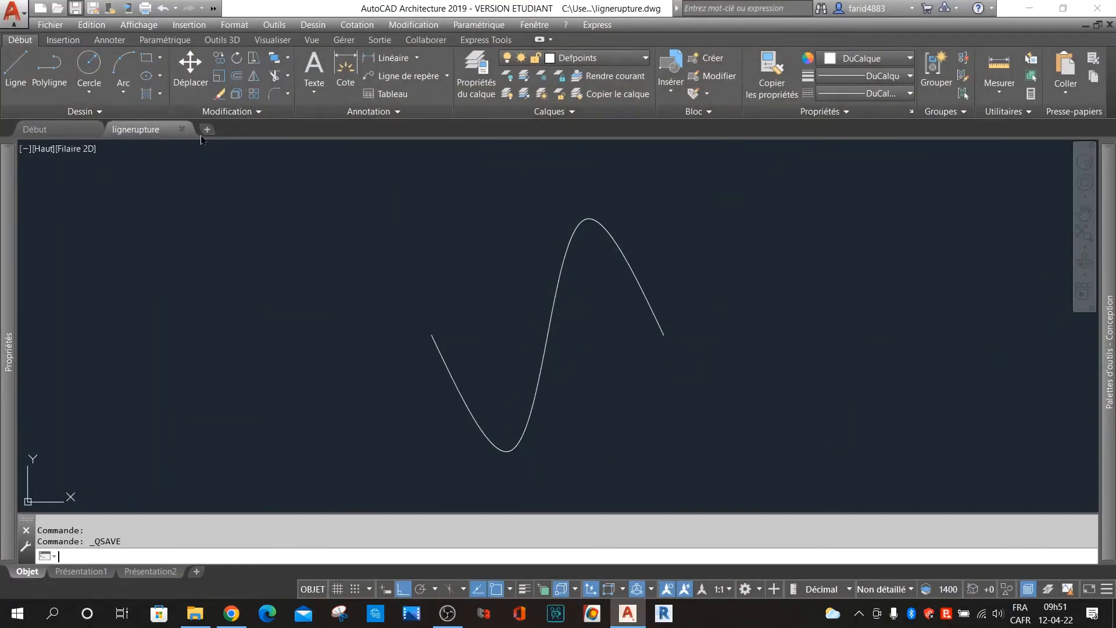
left_click(182, 130)
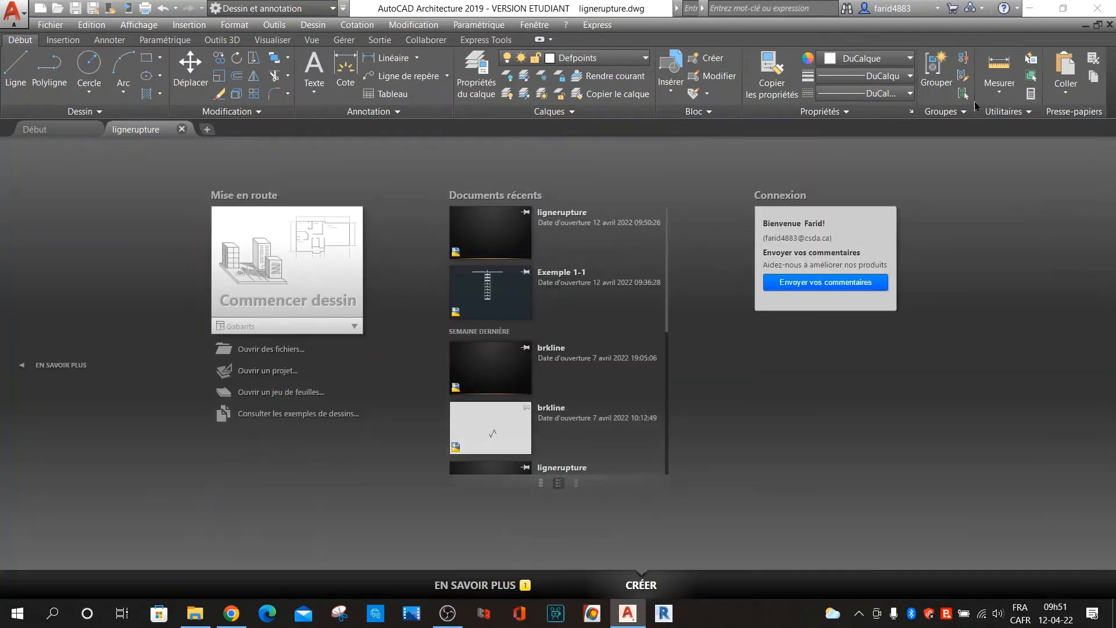
left_click(1030, 9)
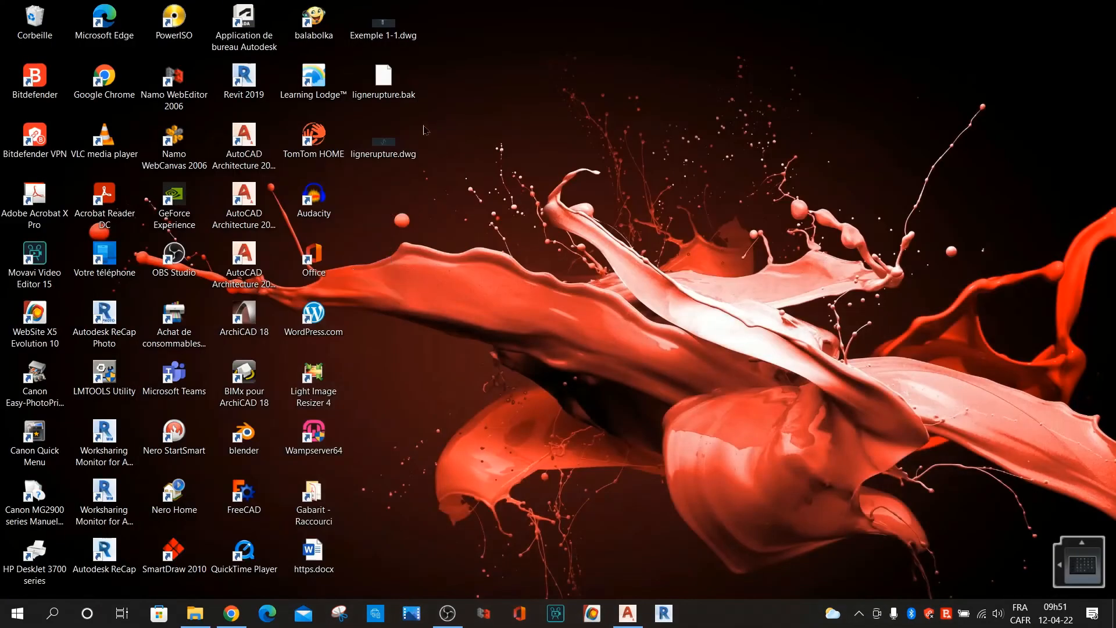
Copy lignerupture.dwg from the desktop into the Express folder, granting administrator permission, and select brkline.dwg there.
left_click(384, 151)
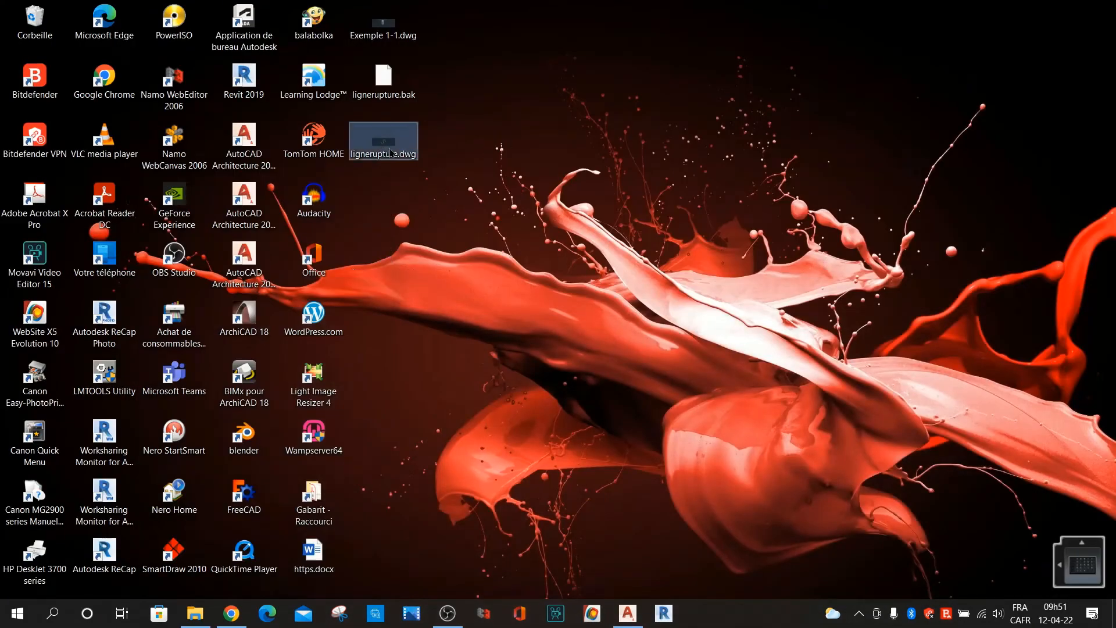
right_click(386, 148)
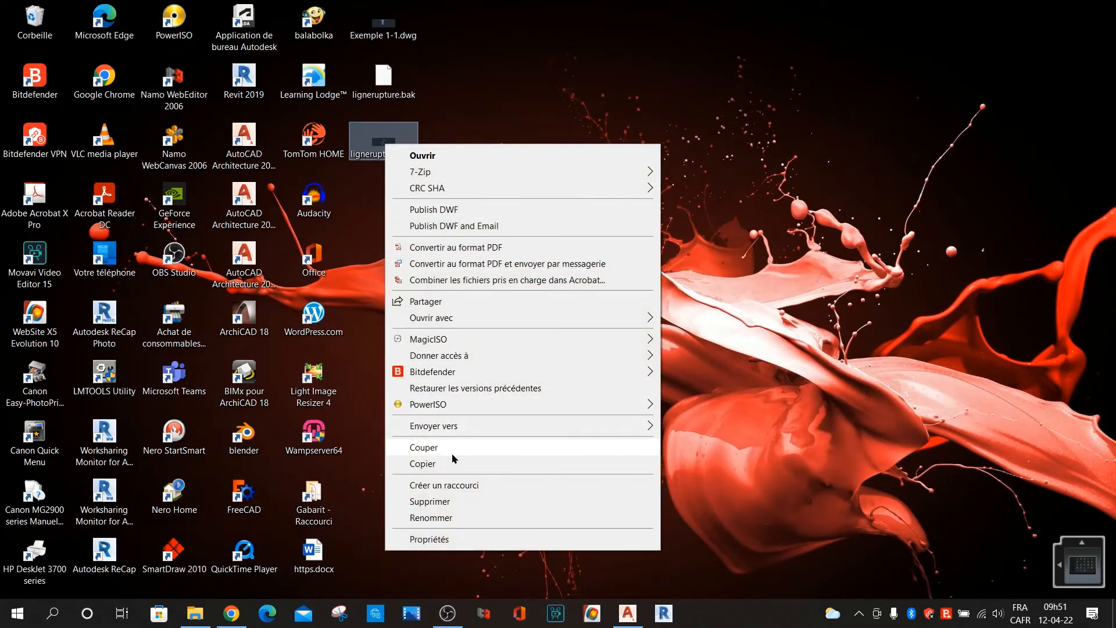
left_click(452, 465)
left_click(628, 613)
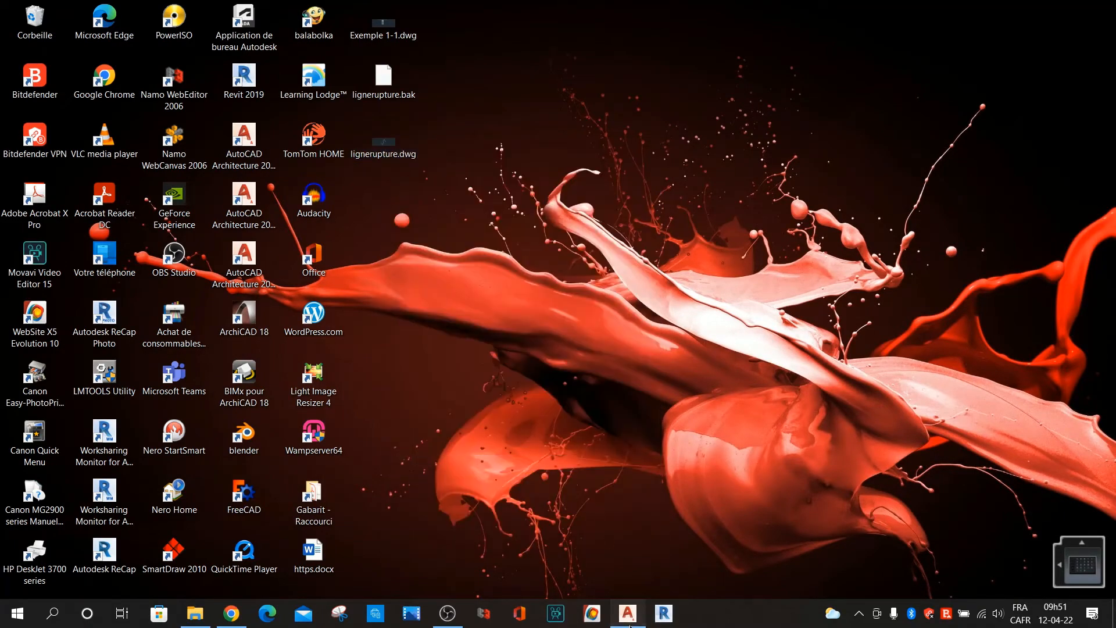
left_click(628, 616)
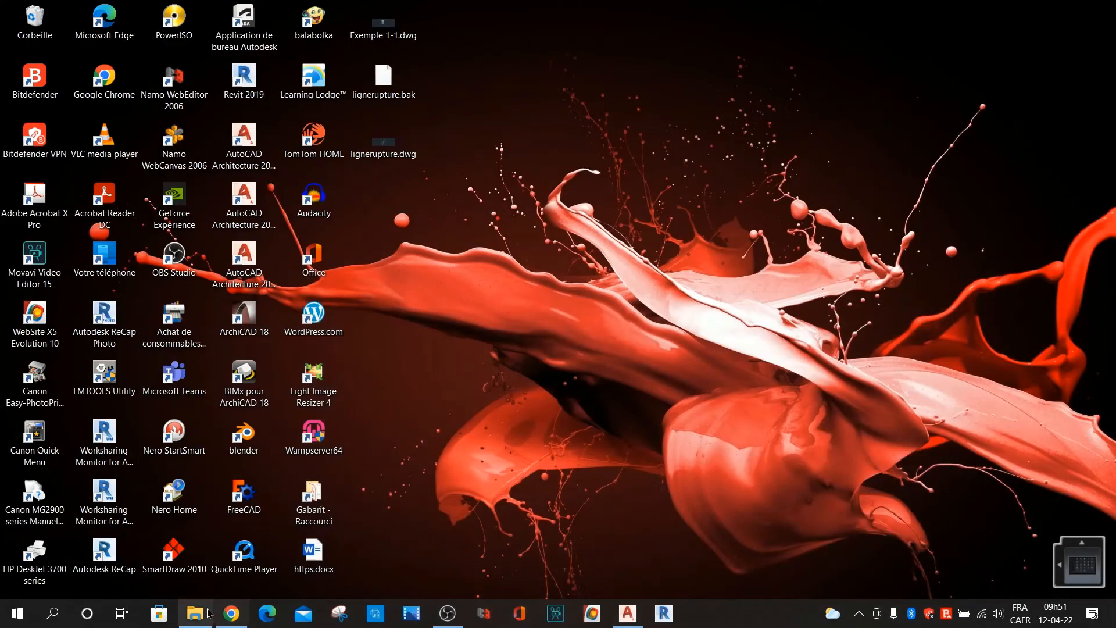
left_click(195, 613)
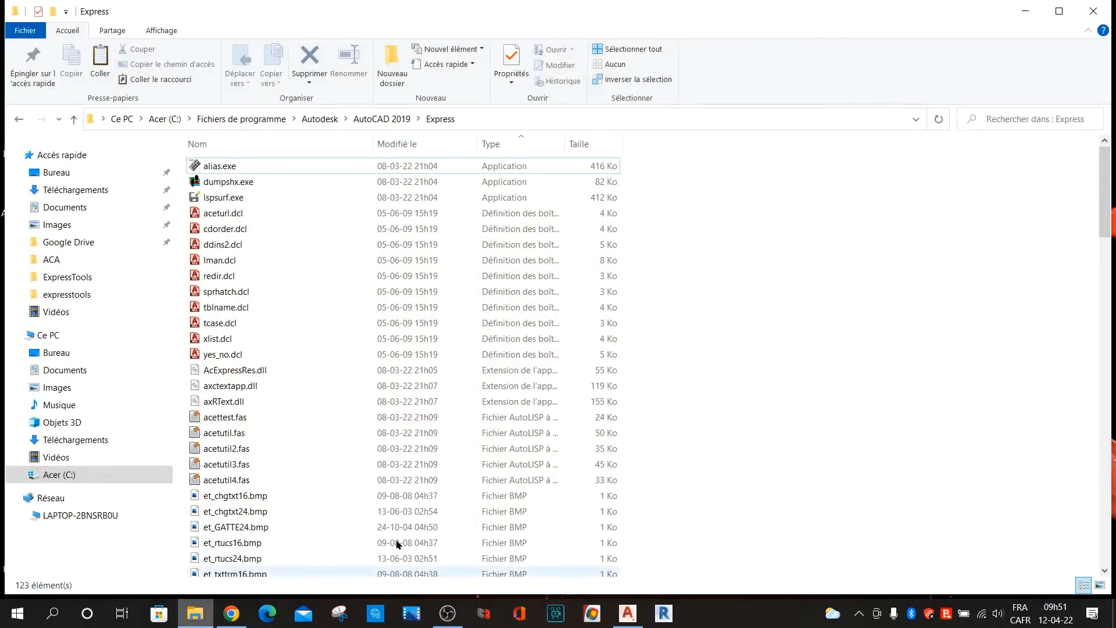
right_click(816, 355)
left_click(855, 453)
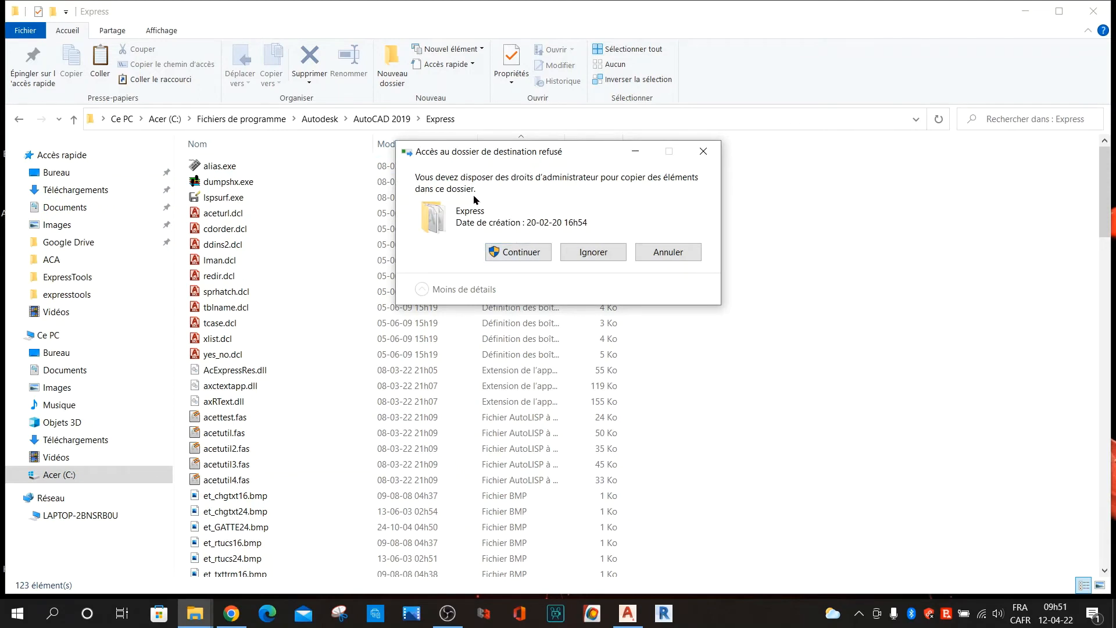
left_click(520, 252)
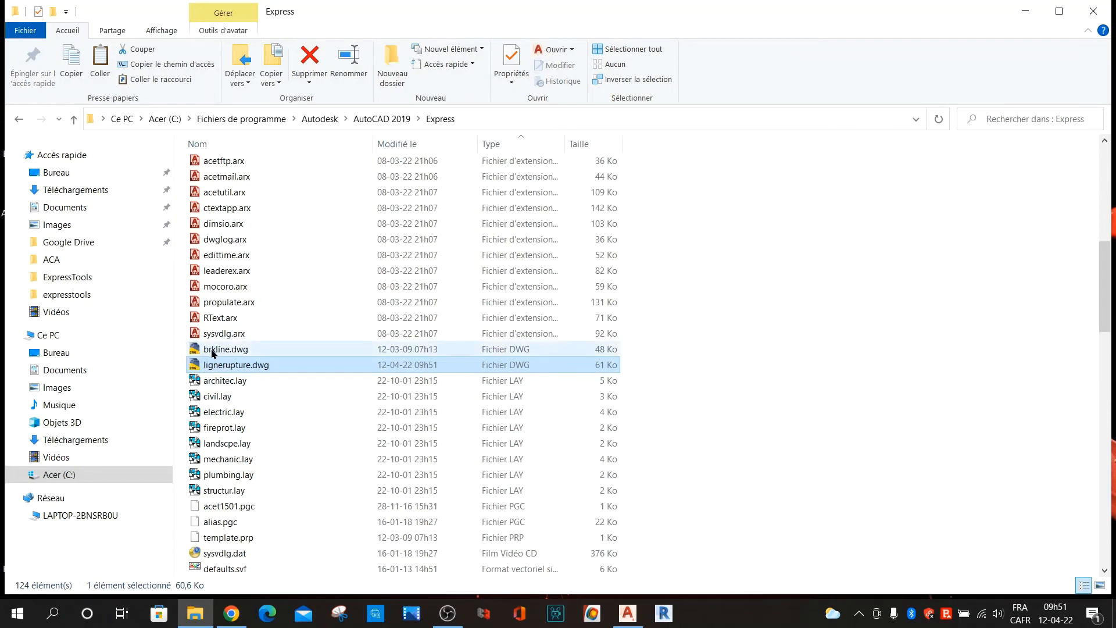
left_click(250, 349)
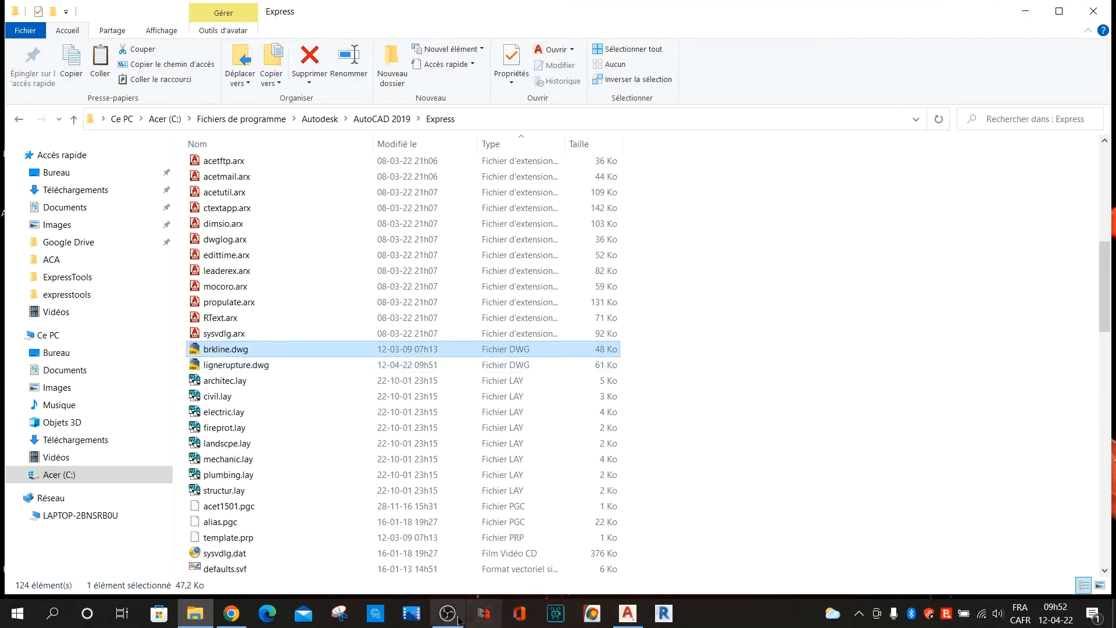
Open Exemple 1-1.dwg from the desktop in AutoCAD and bring up the Express Tools commands.
left_click(637, 620)
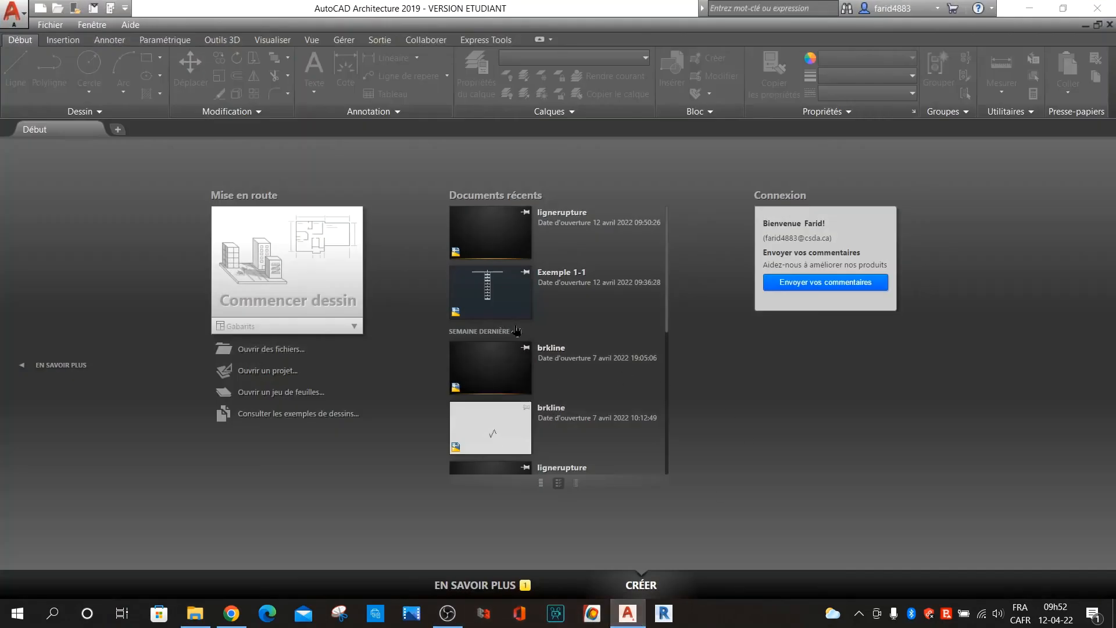
left_click(1029, 8)
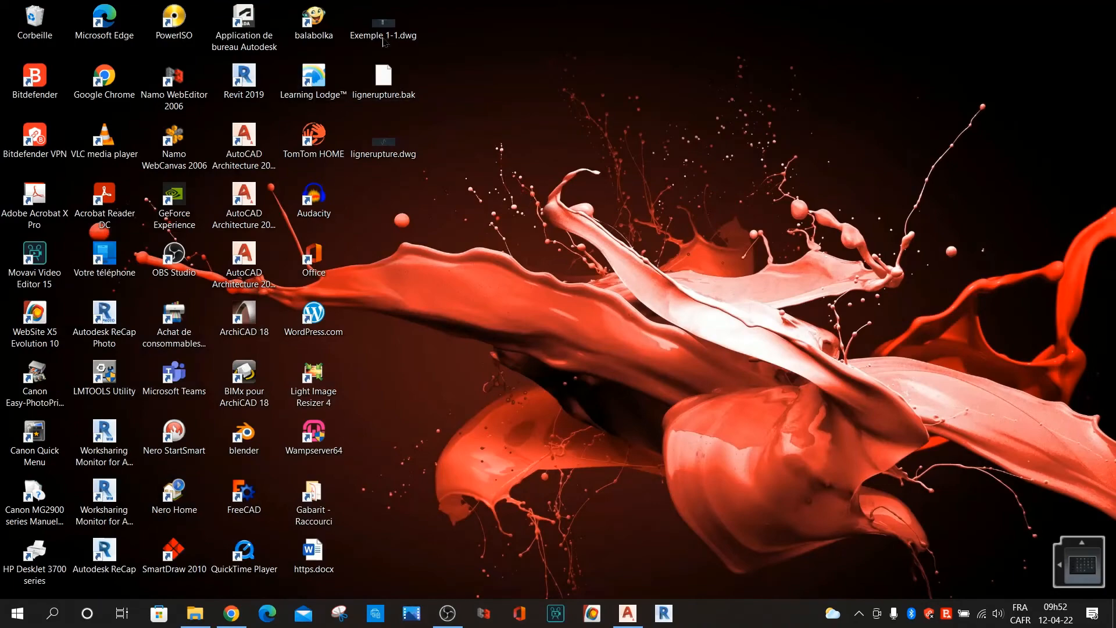
double_click(383, 42)
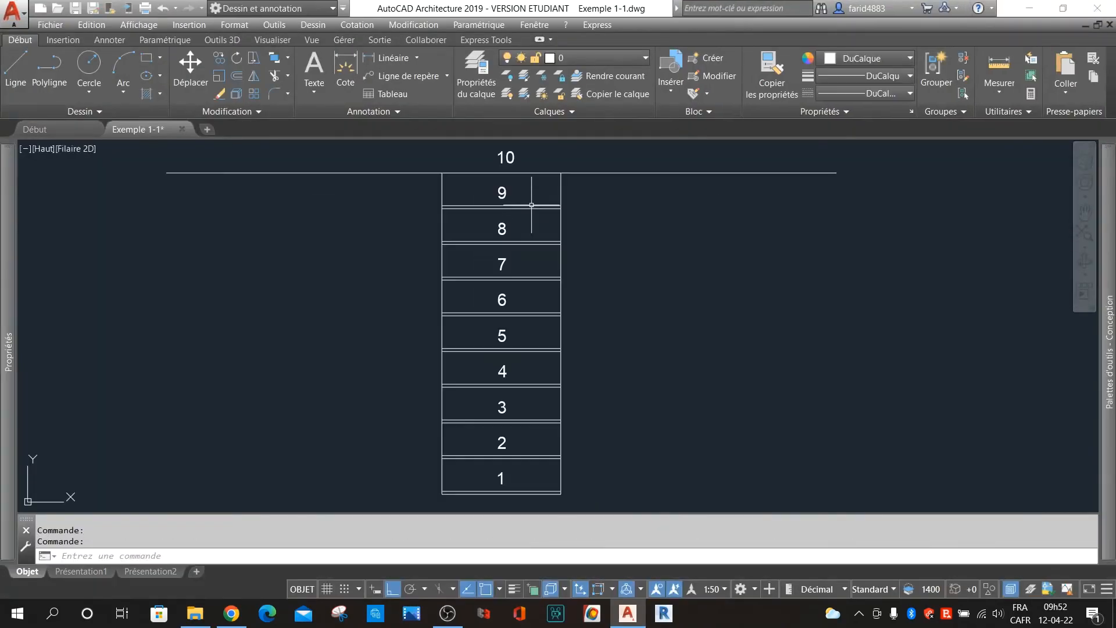
scroll(566, 285, "down", 1)
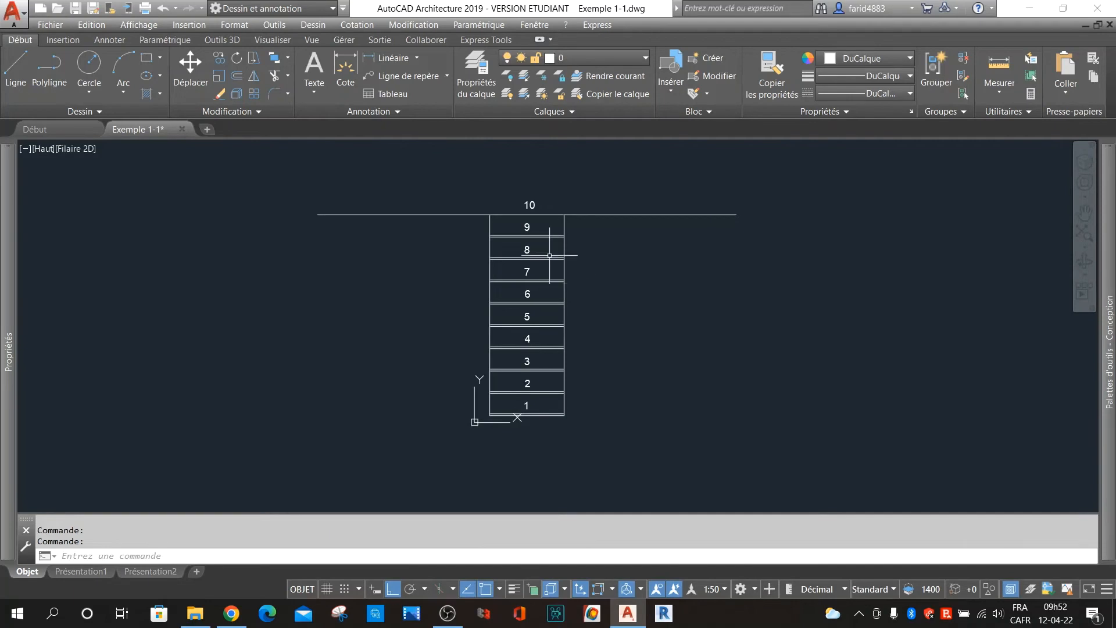
left_click(487, 40)
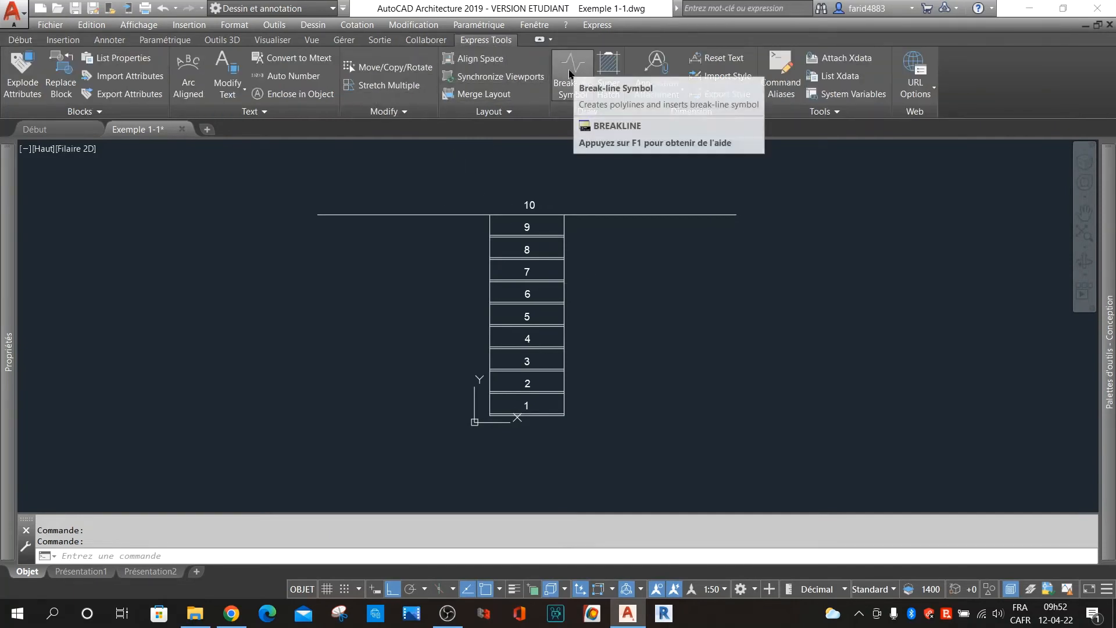
left_click(256, 560)
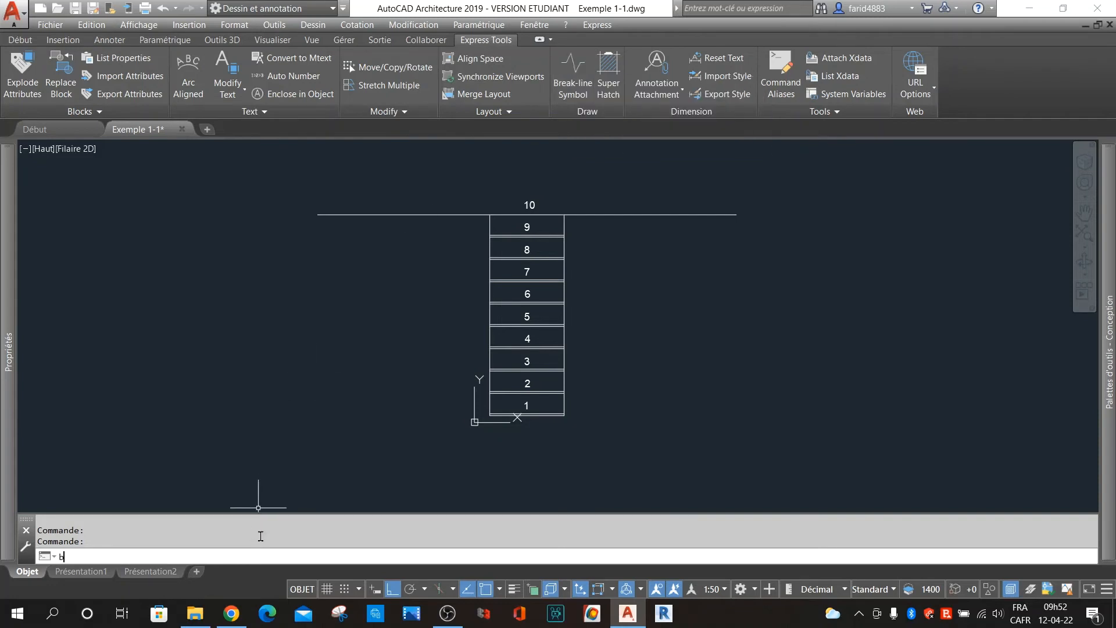
mouse_move(262, 541)
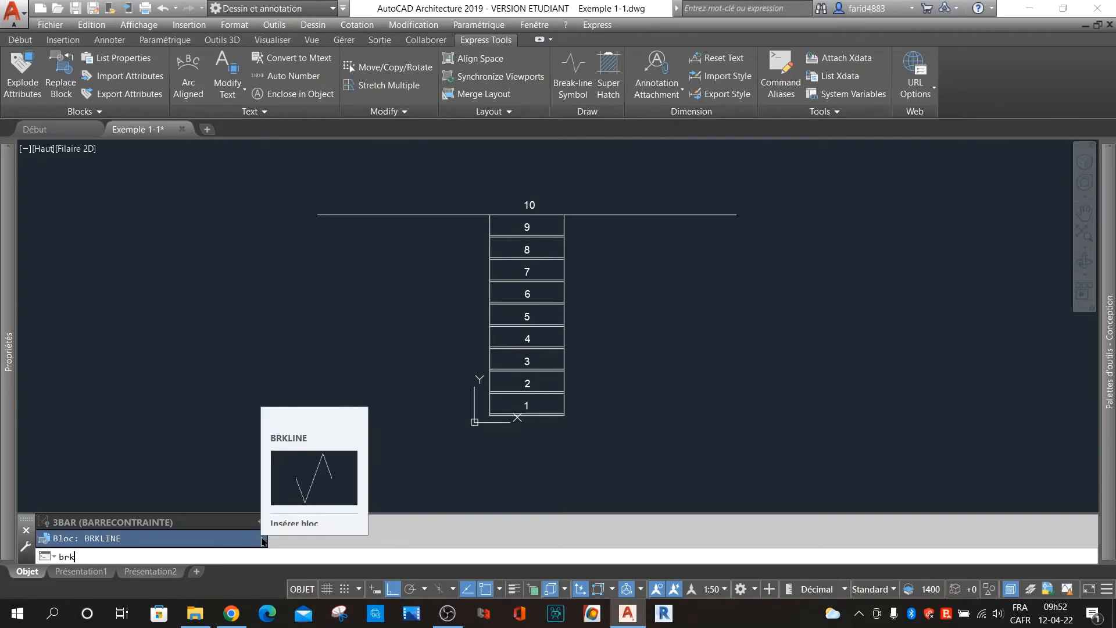
type("brkline")
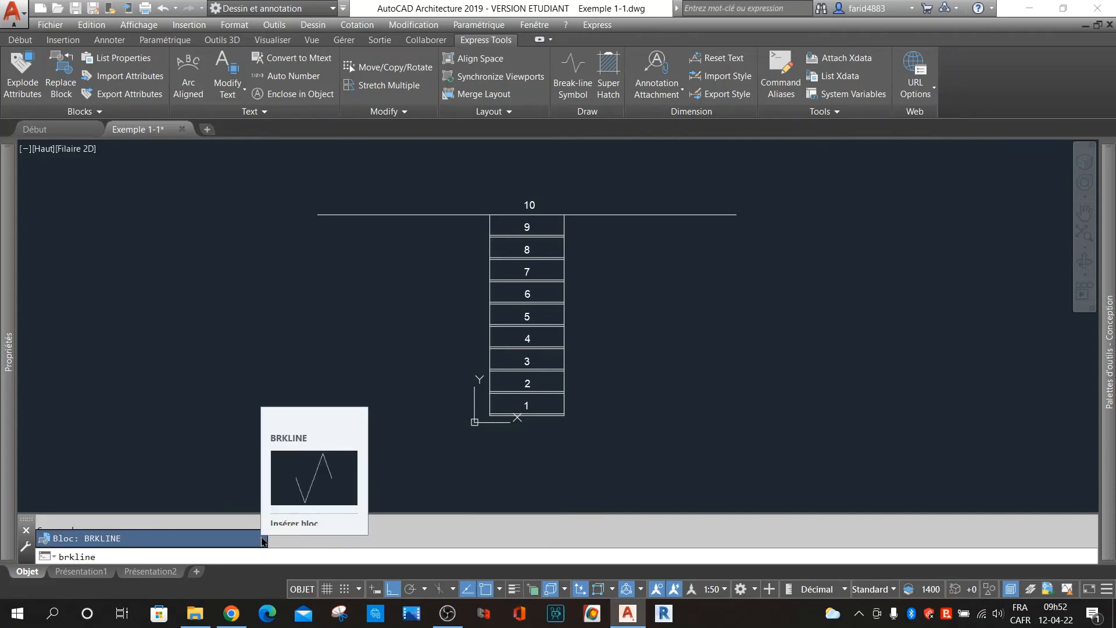
left_click(262, 540)
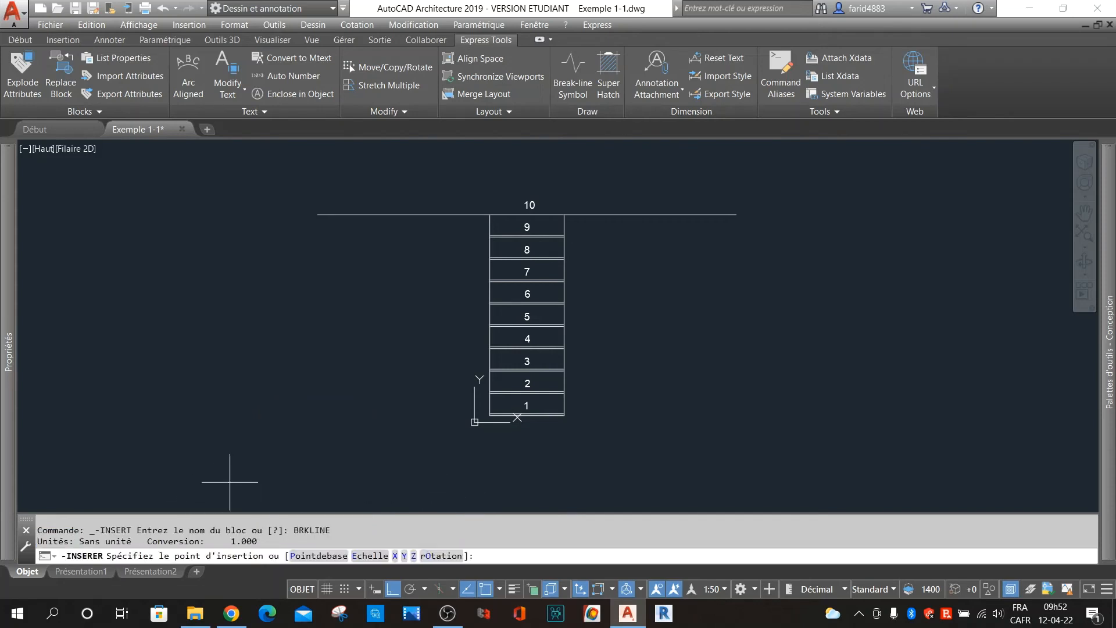
key("Escape")
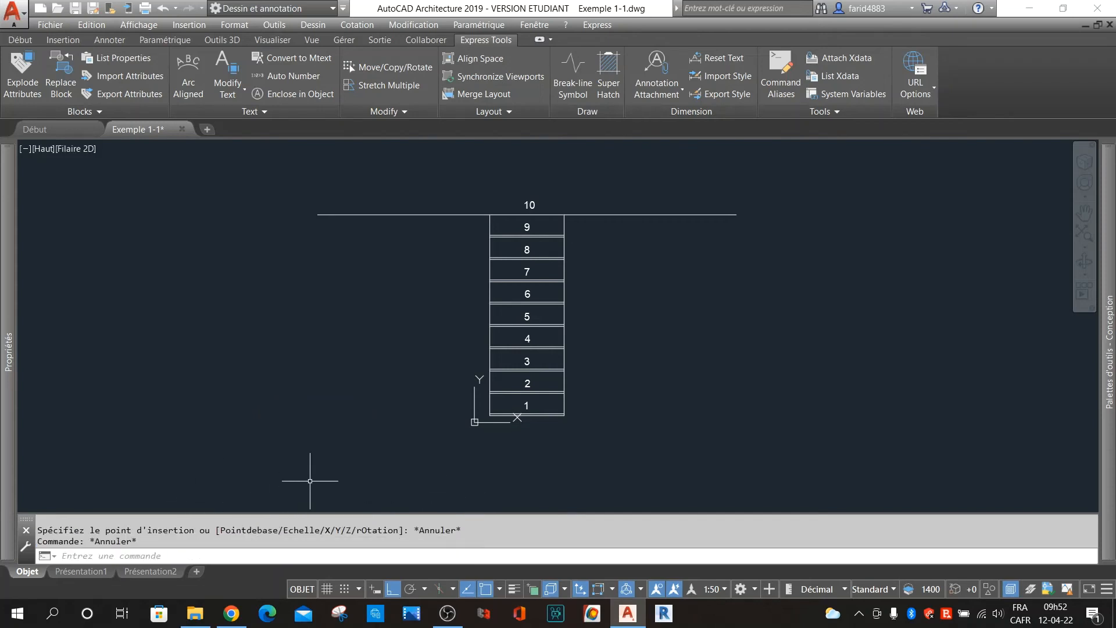
Draw a break line with the BRKLINE.DWG symbol diagonally across tread 6, from edge to edge, placing the symbol at the line's midpoint.
left_click(573, 73)
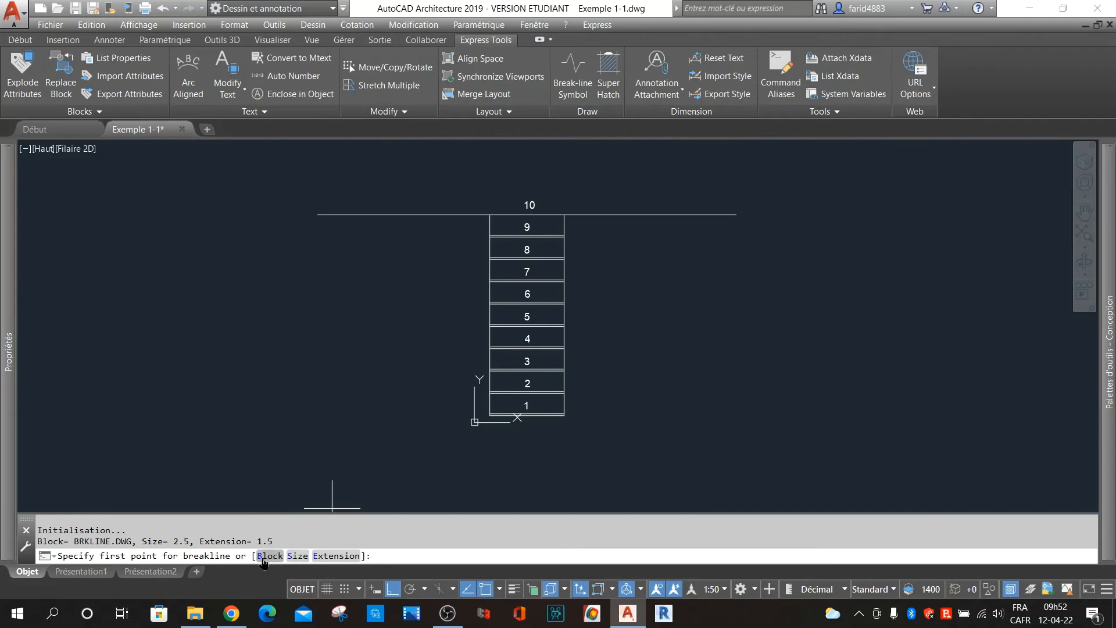
left_click(195, 614)
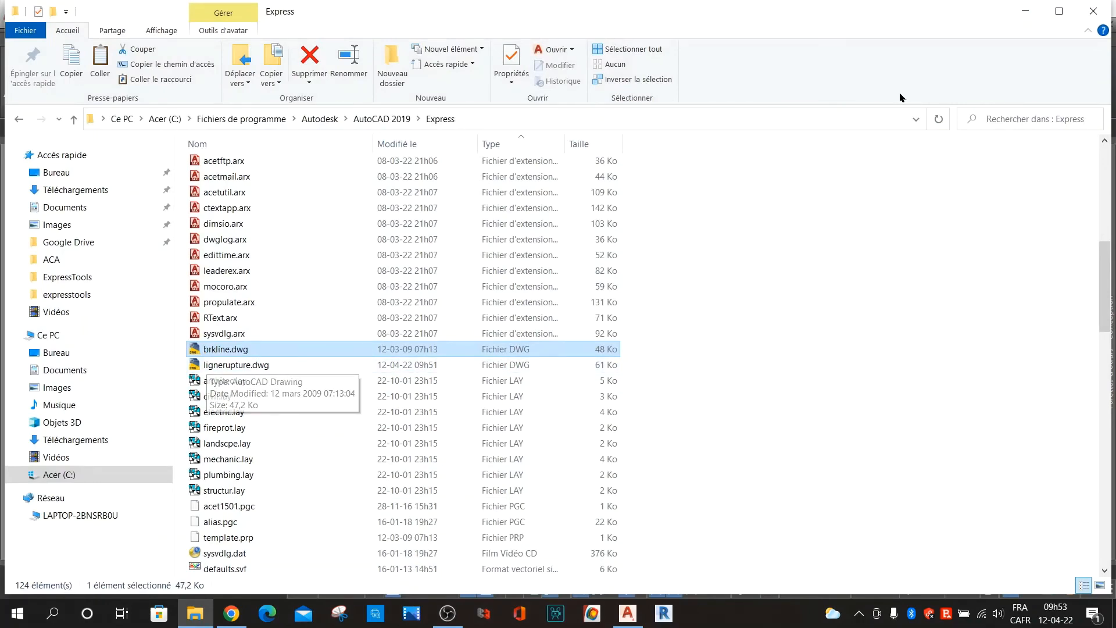
left_click(1025, 11)
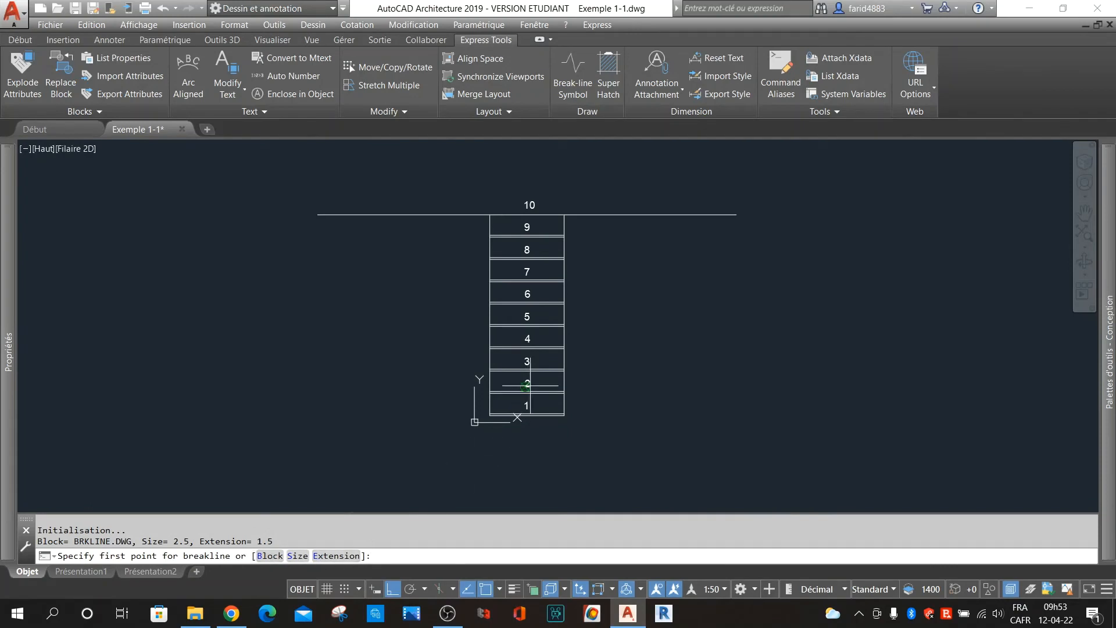
scroll(591, 316, "up", 4)
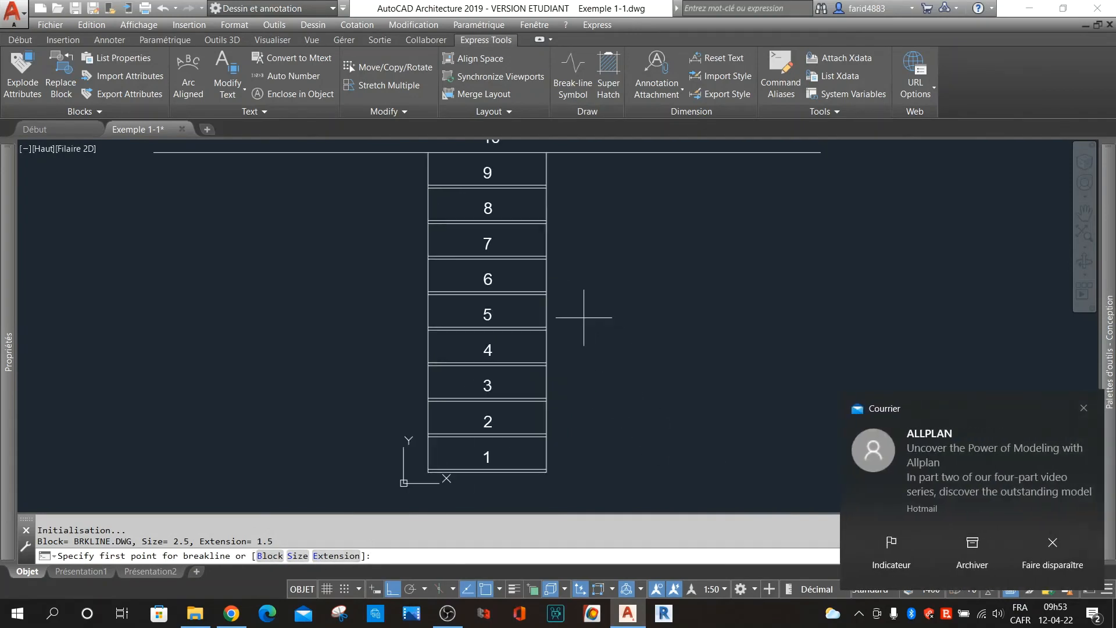
left_click(334, 218)
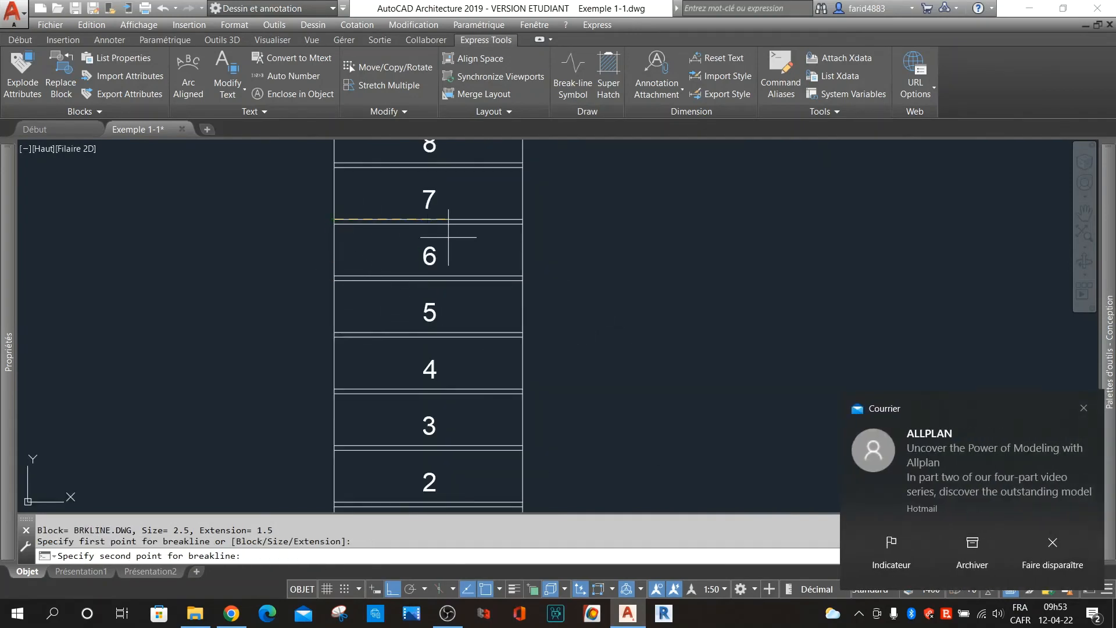
left_click(523, 275)
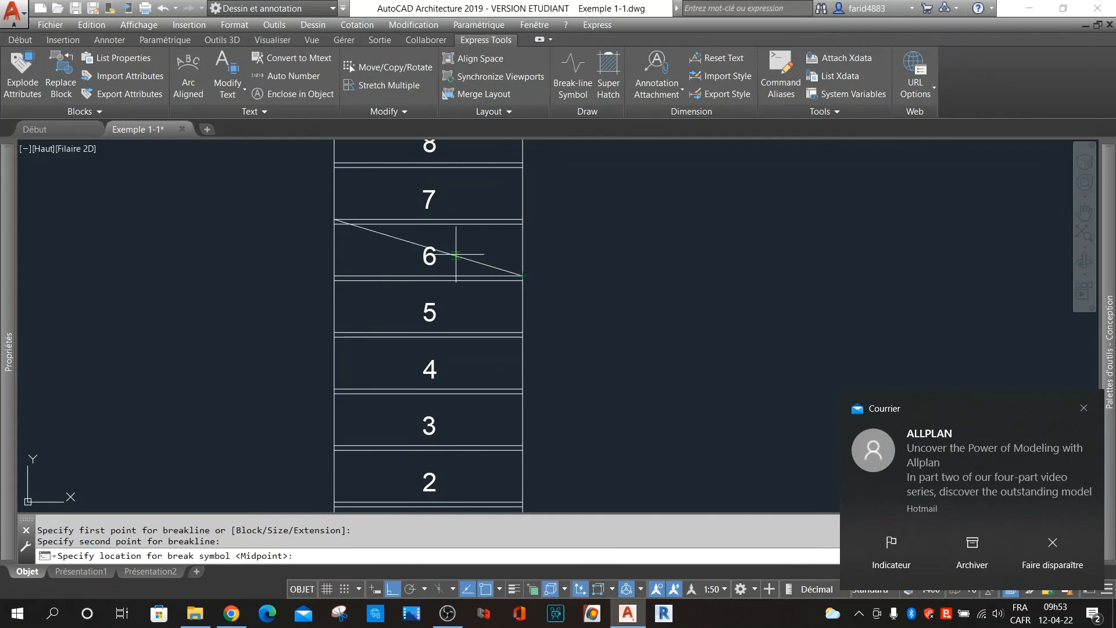
left_click(428, 248)
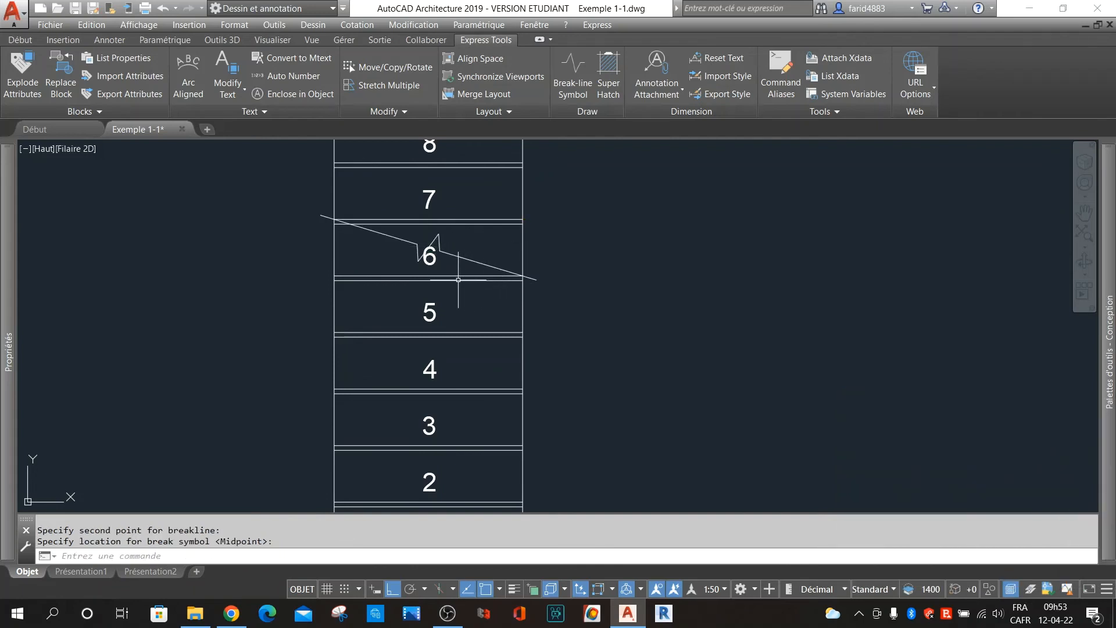
Delete the tread number 6 that overlaps the zigzag break symbol.
scroll(417, 260, "up", 2)
left_click(439, 263)
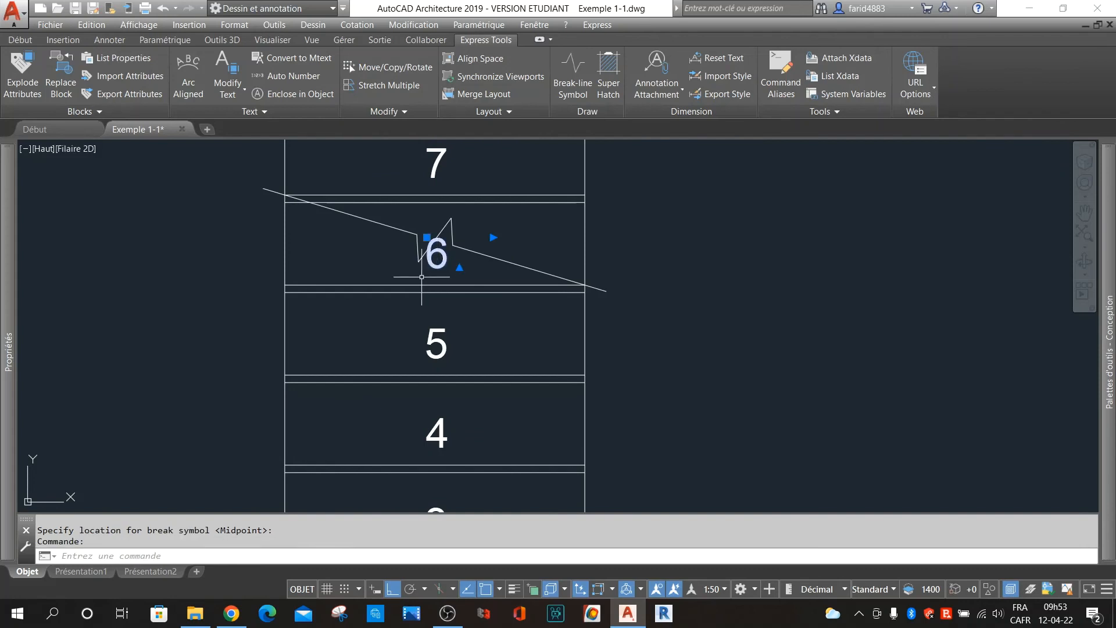
key("Delete")
scroll(544, 271, "down", 2)
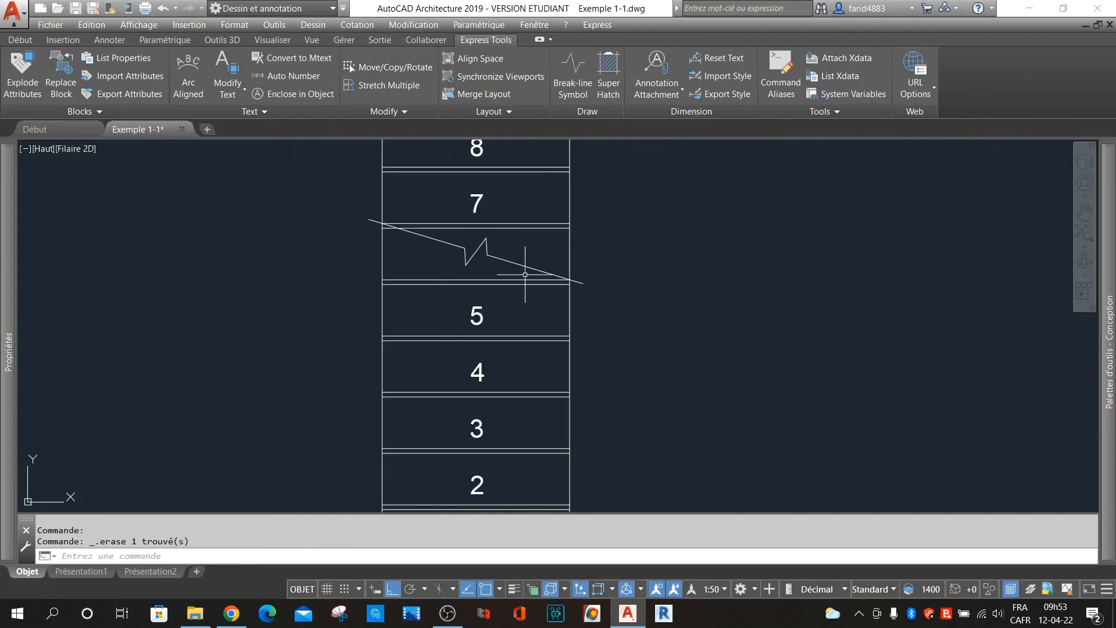
Draw a break line diagonally across tread 5 using lignerupture.dwg as the symbol block, placing the symbol at the line's midpoint.
left_click(572, 68)
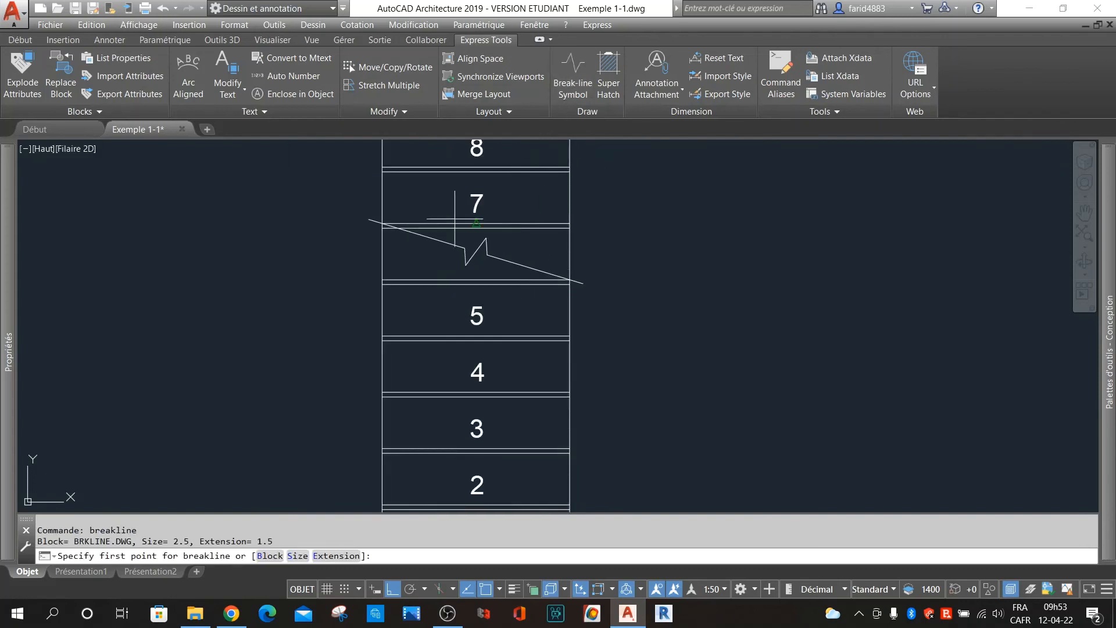
left_click(269, 556)
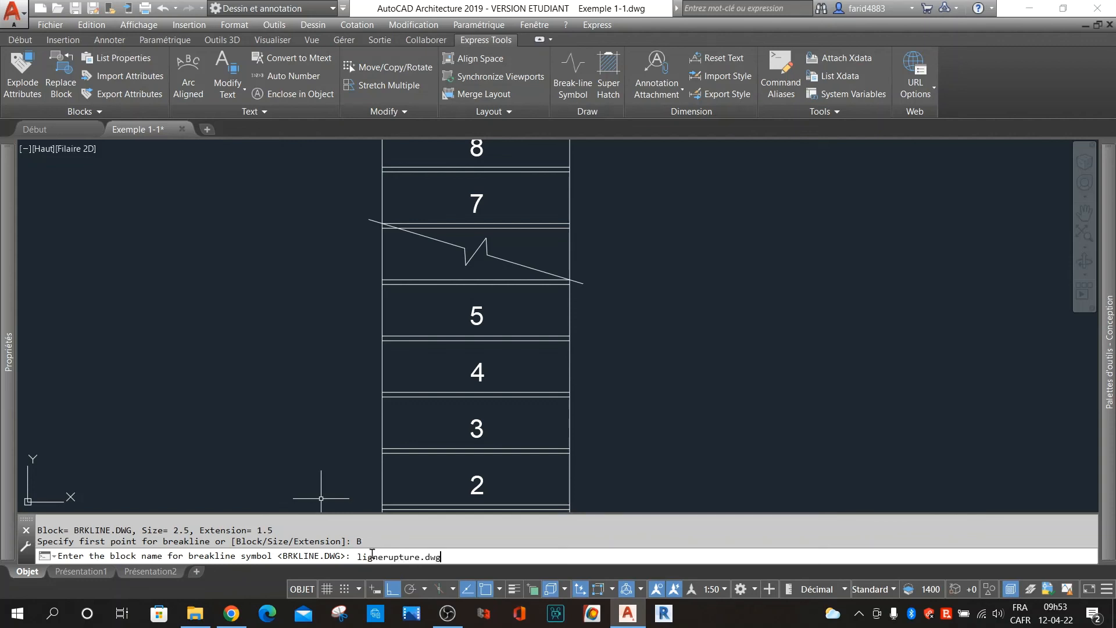
key("Return")
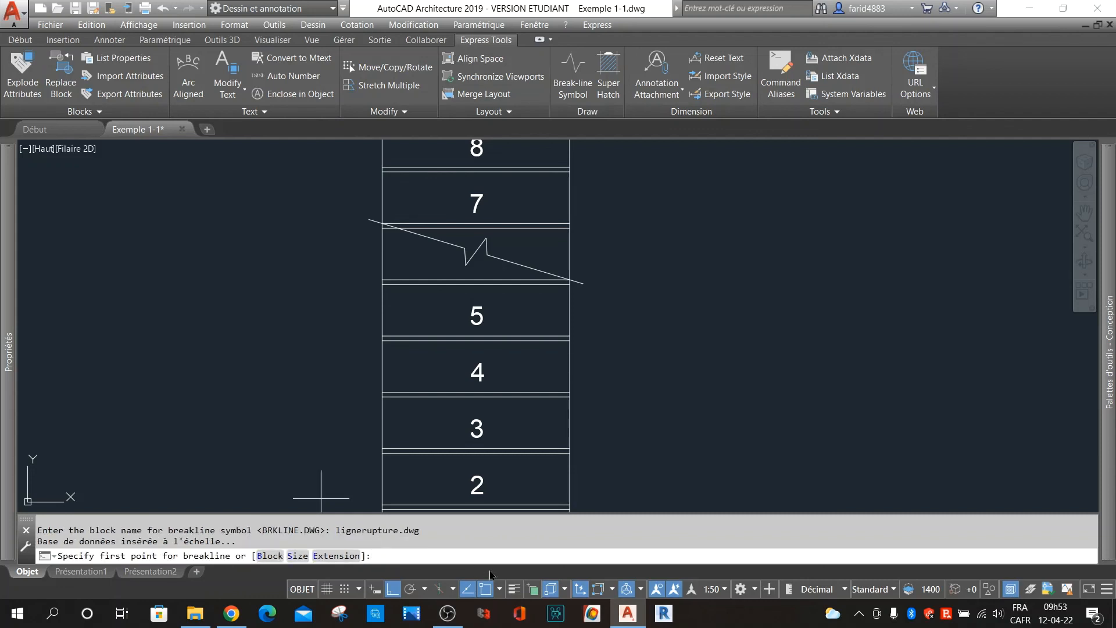
left_click(381, 278)
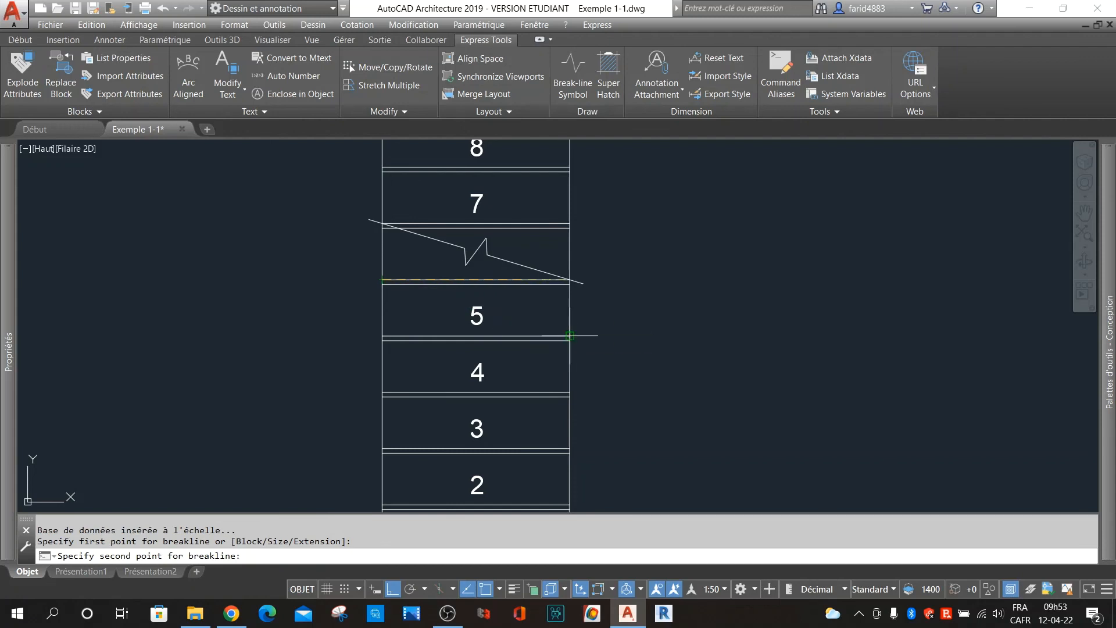
left_click(569, 335)
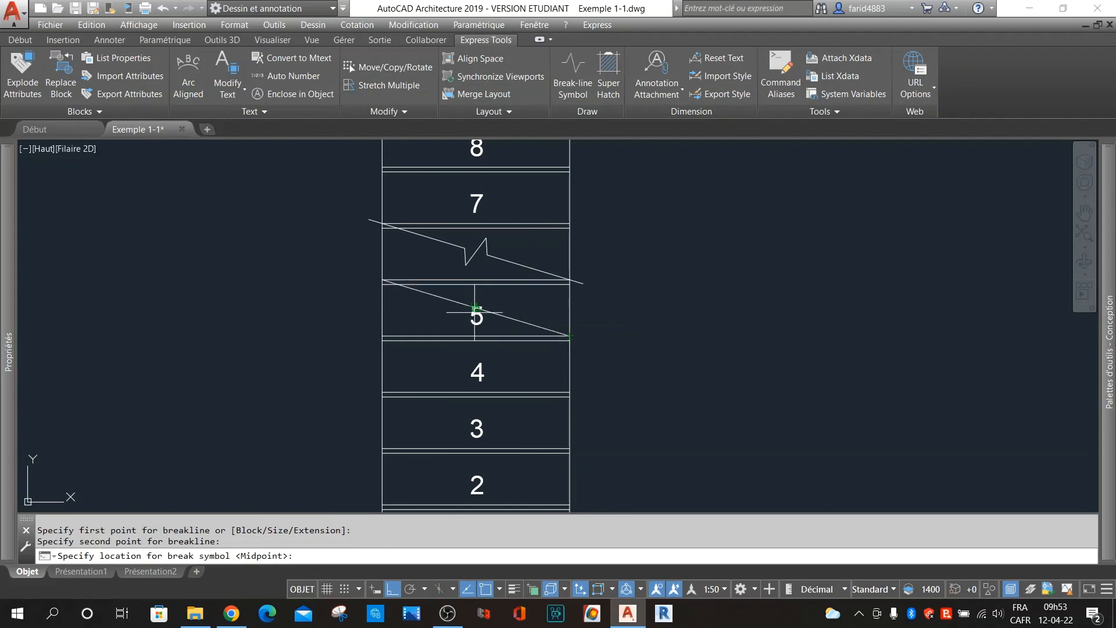
scroll(475, 308, "up", 5)
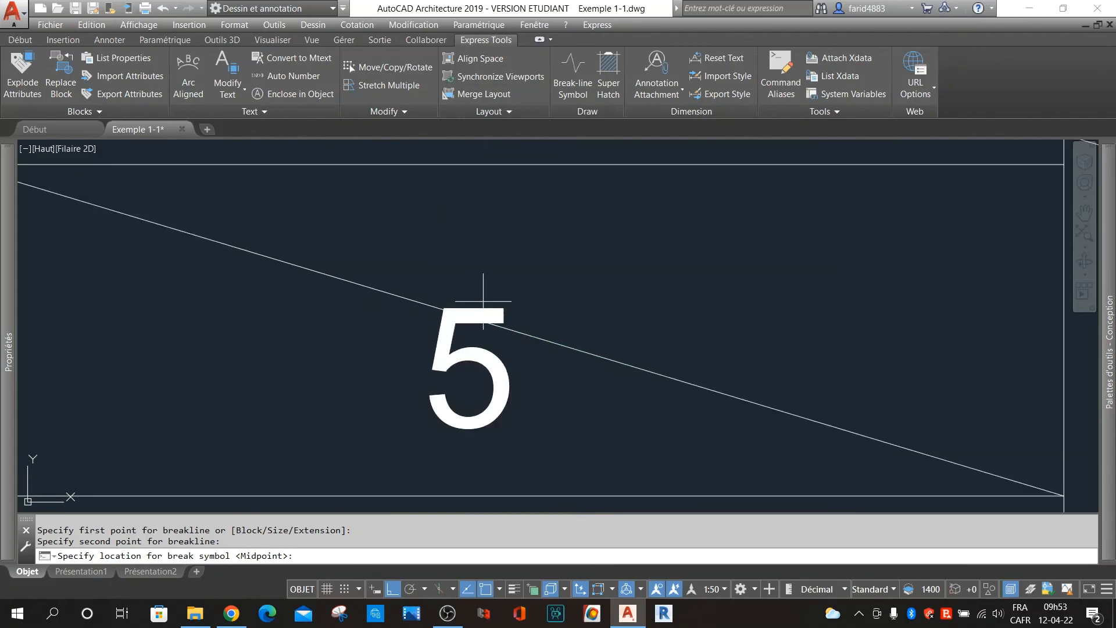
left_click(461, 314)
scroll(523, 290, "down", 3)
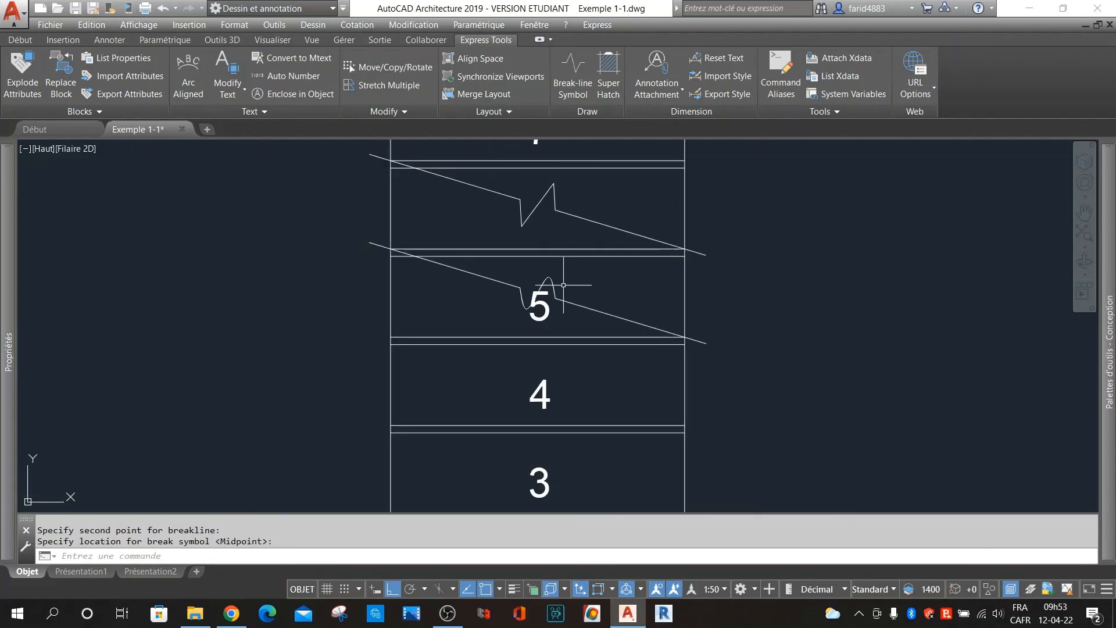
Delete the tread number 5 that overlaps the wave-shaped break symbol and compare both break lines.
scroll(581, 273, "up", 2)
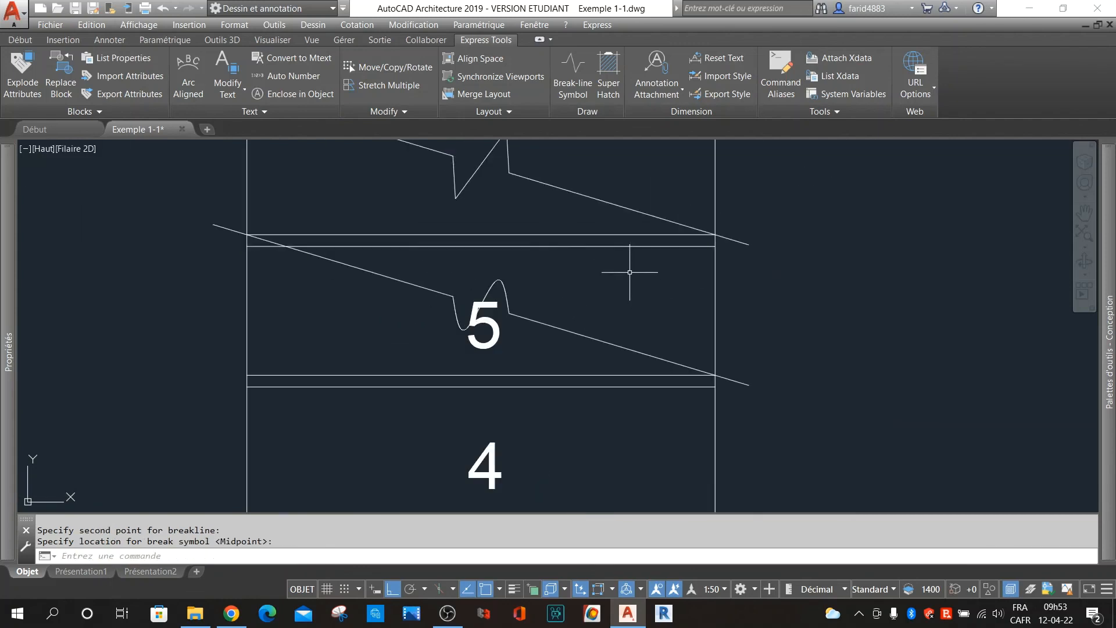
left_click(477, 345)
key("Delete")
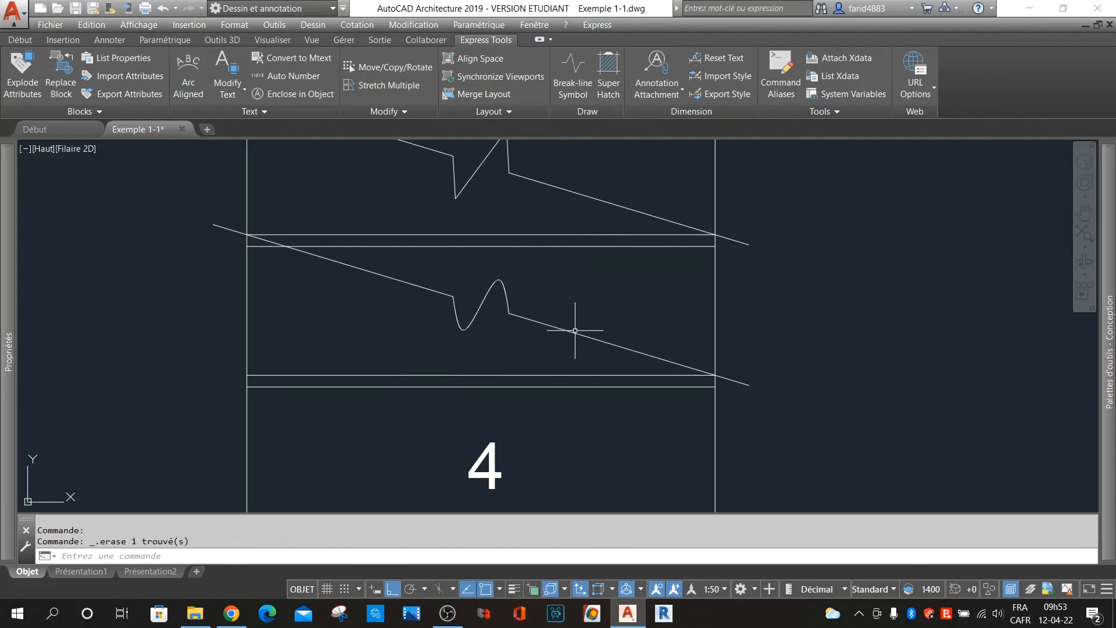
scroll(616, 349, "down", 2)
scroll(648, 316, "up", 2)
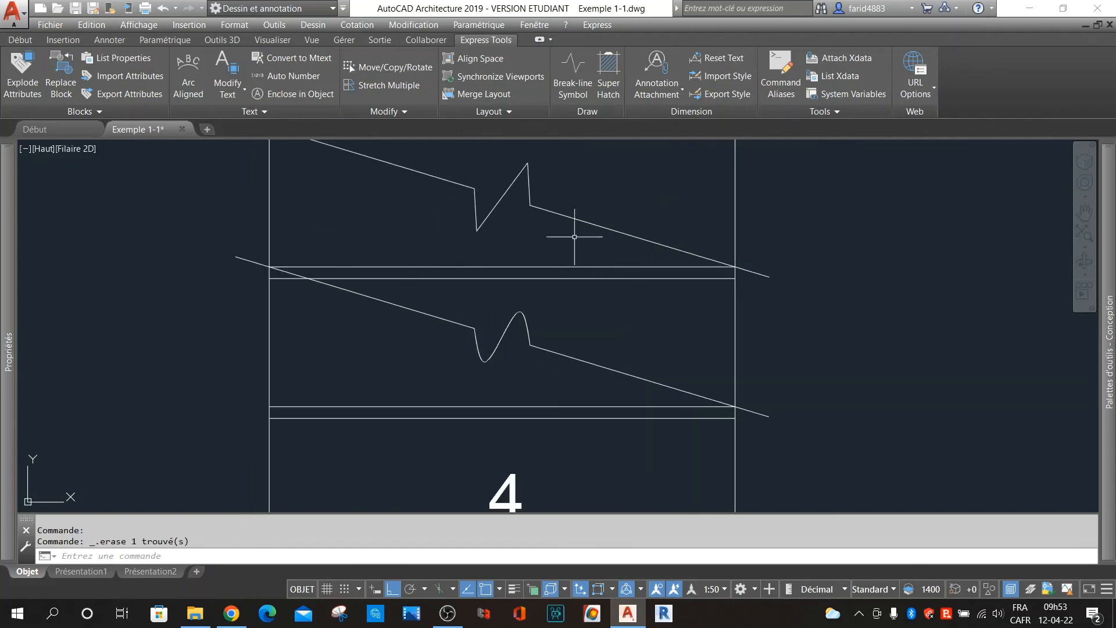